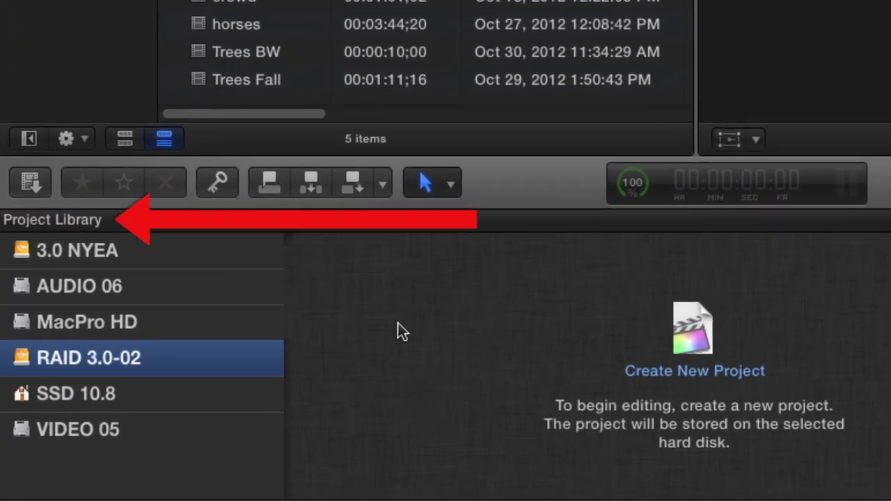
# Create a new project named 'Project timeline' on the RAID 3.0-02 drive
pyautogui.click(748, 339)
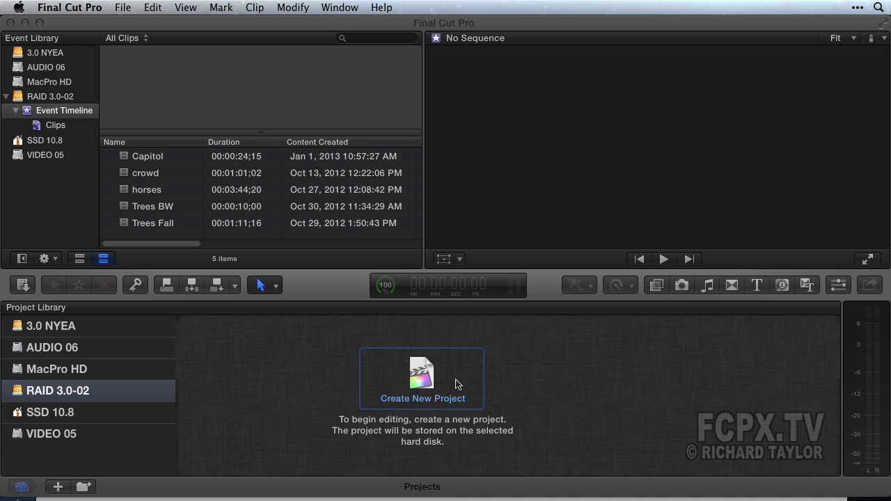
pyautogui.click(456, 383)
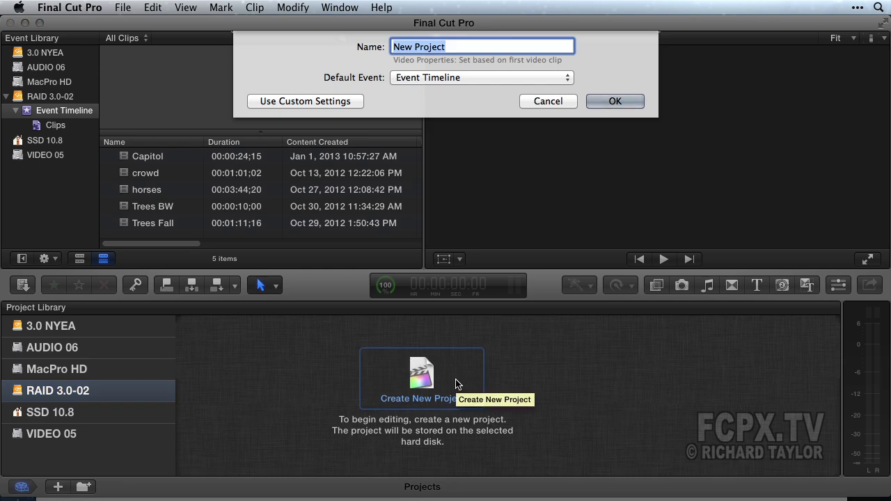
pyautogui.write('Project timeline')
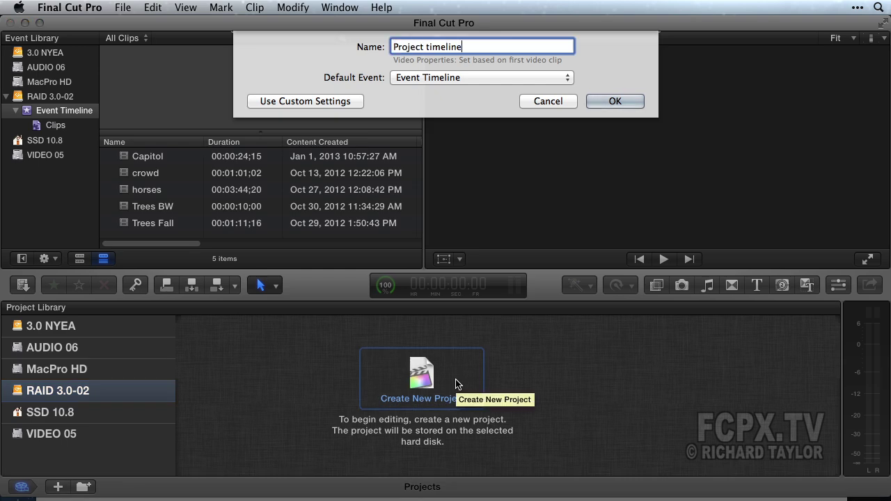
pyautogui.click(595, 102)
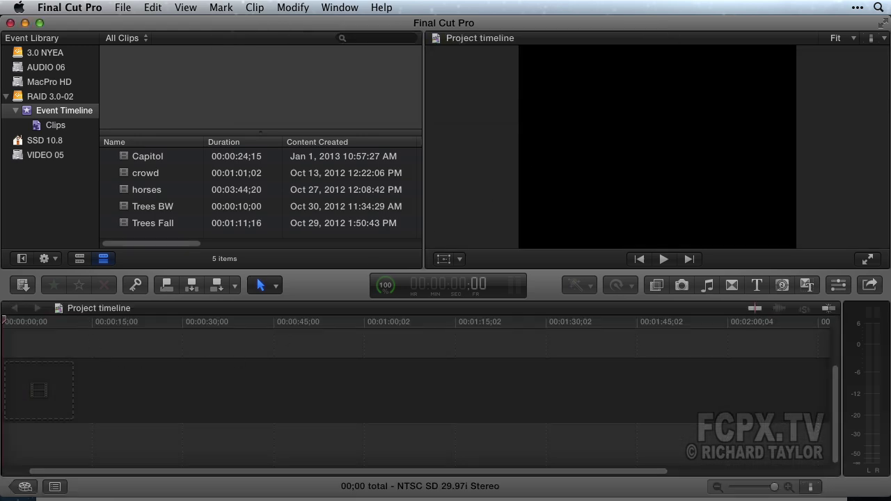
pyautogui.press('super+Tab')
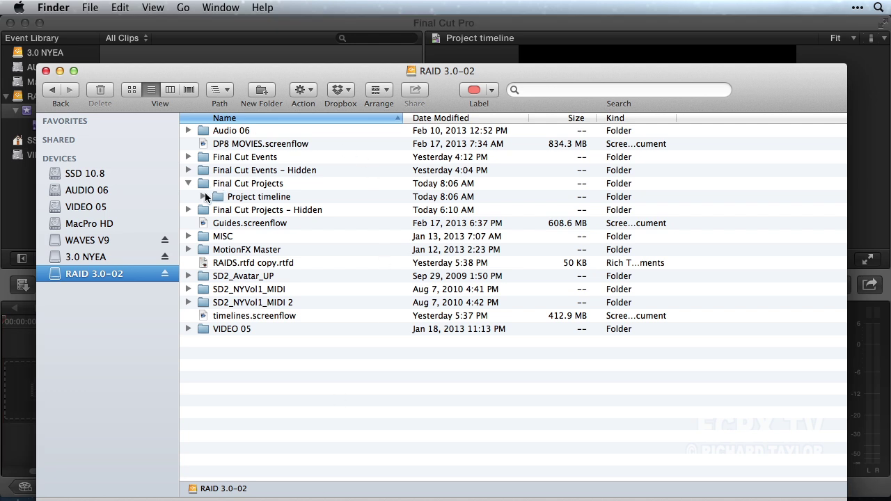
# In Finder, expand the Project timeline folder to see Backups and CurrentVersion.fcpproject, then collapse it
pyautogui.click(203, 196)
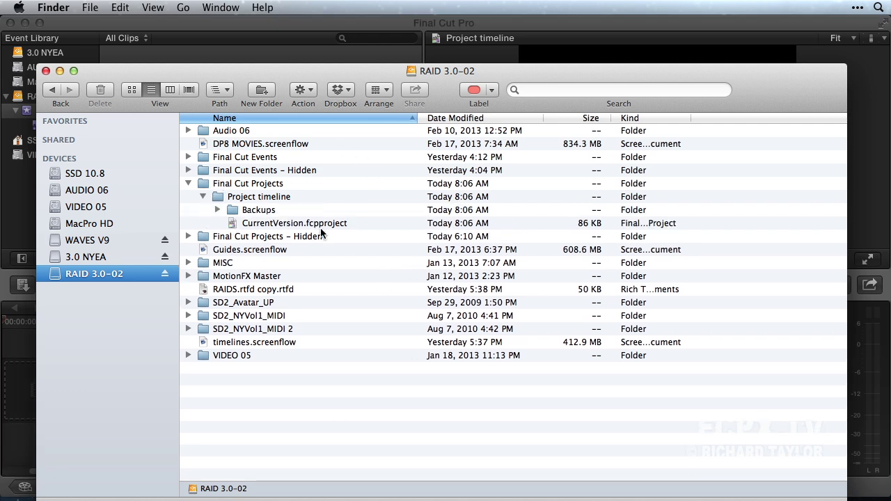
pyautogui.click(204, 197)
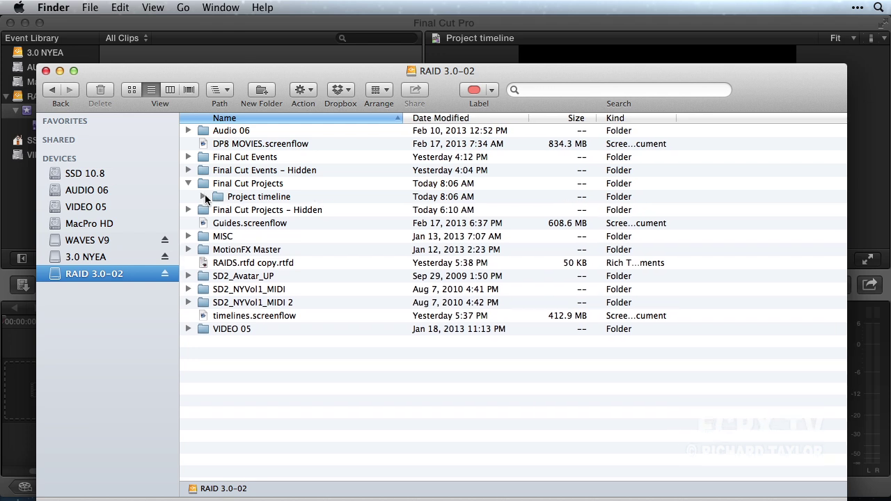
pyautogui.click(228, 29)
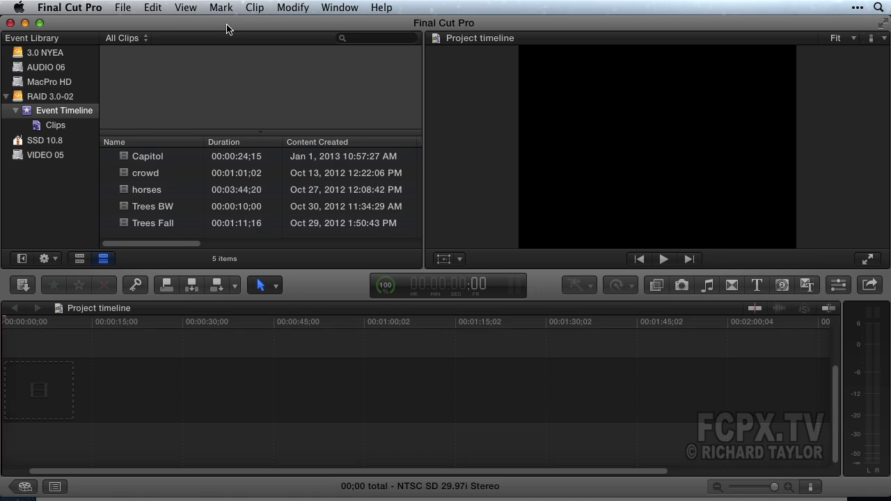
# Create an empty compound clip 'Compound clip timeline' in Event Timeline and widen the Name column
pyautogui.click(29, 111)
pyautogui.click(122, 7)
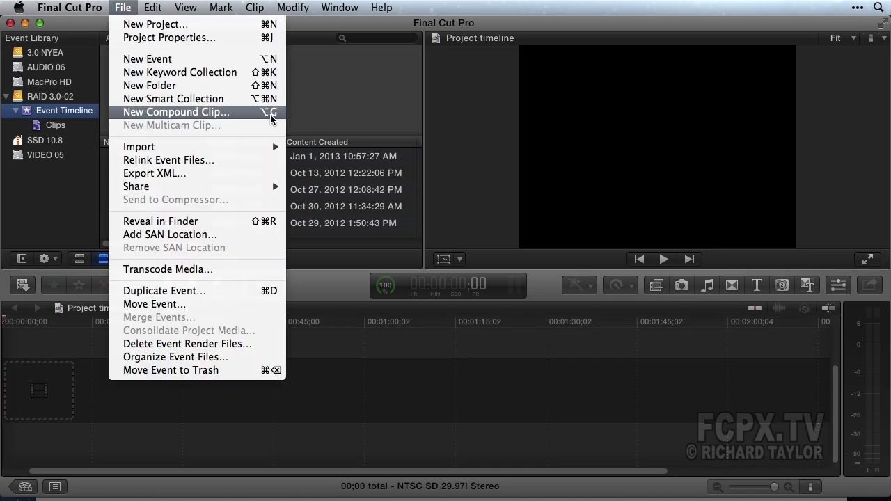
pyautogui.click(271, 117)
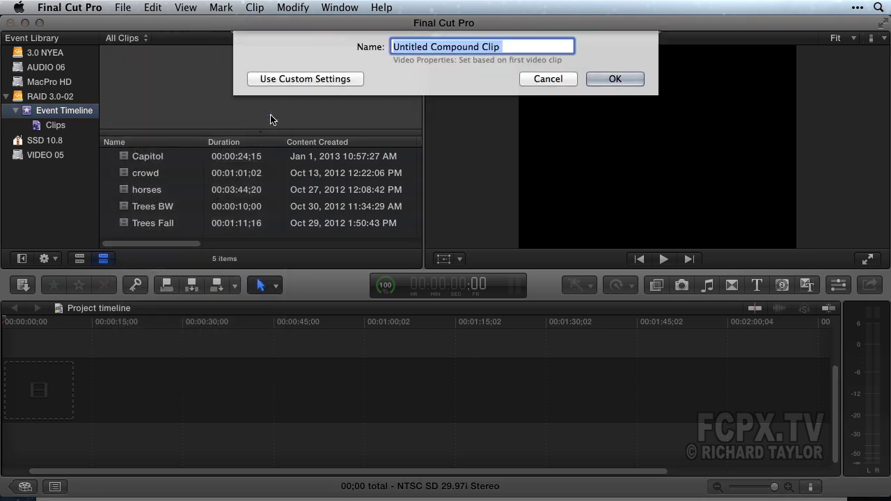
pyautogui.write('Compound clip timeline')
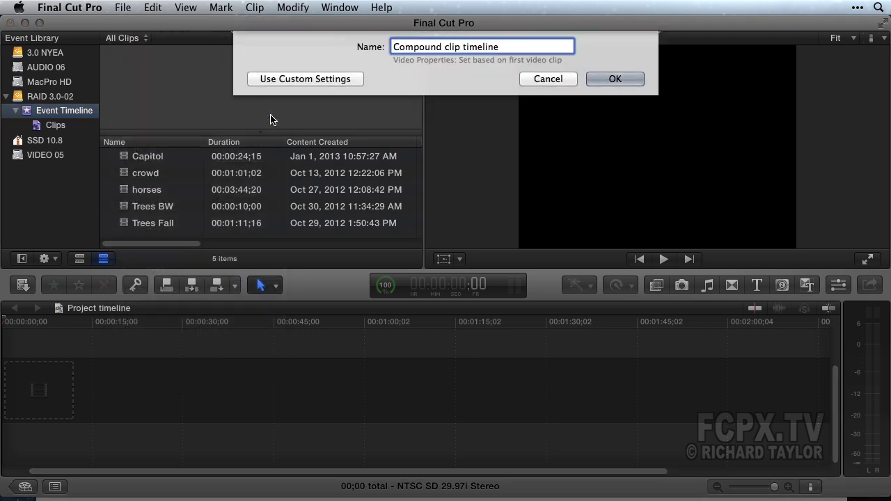
pyautogui.click(606, 79)
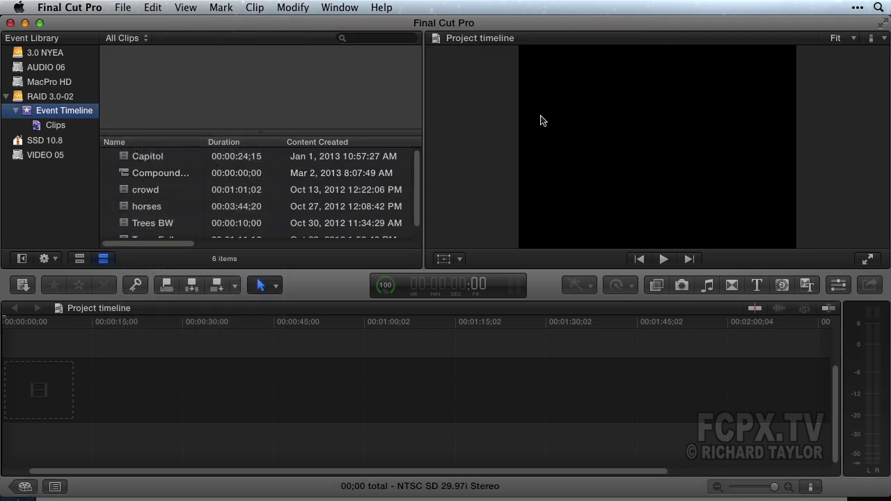
pyautogui.moveTo(204, 142); pyautogui.dragTo(244, 142)
pyautogui.moveTo(424, 172); pyautogui.dragTo(468, 173)
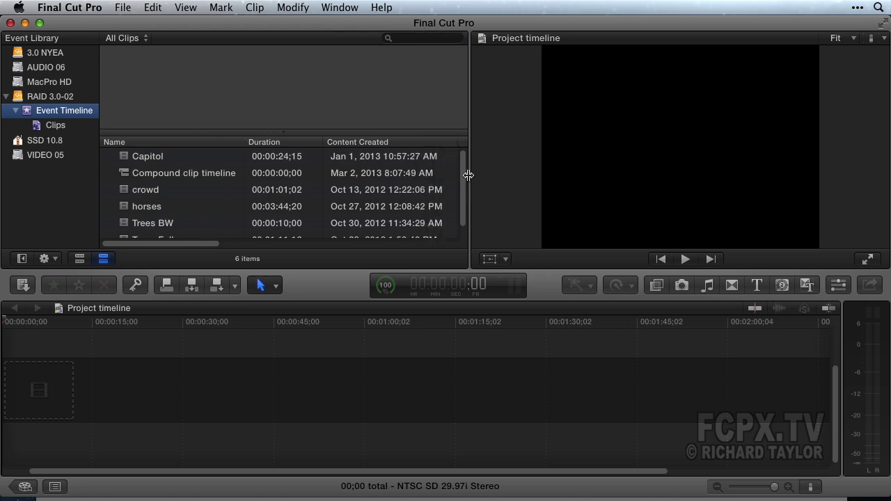
# Open Compound clip timeline from the browser into the timeline
pyautogui.rightClick(126, 179)
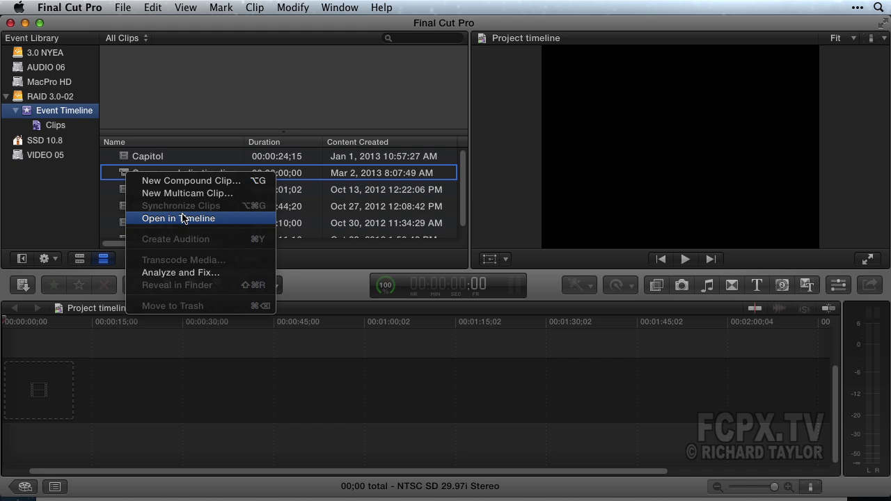
pyautogui.click(109, 196)
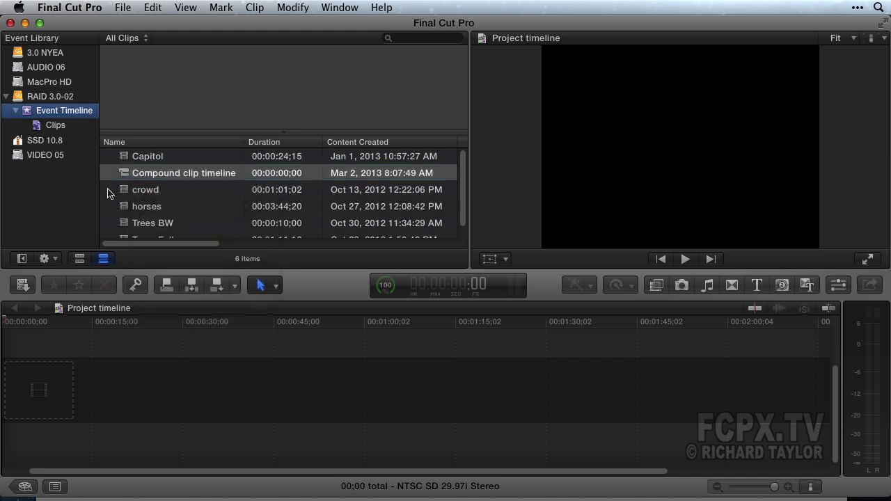
pyautogui.doubleClick(123, 179)
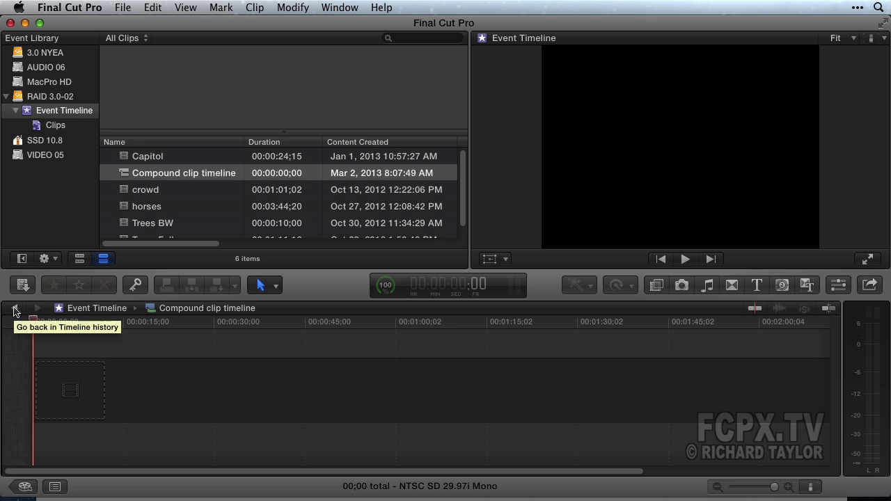
# Switch back and forth between Project timeline and the compound clip, ending on the compound clip
pyautogui.click(15, 309)
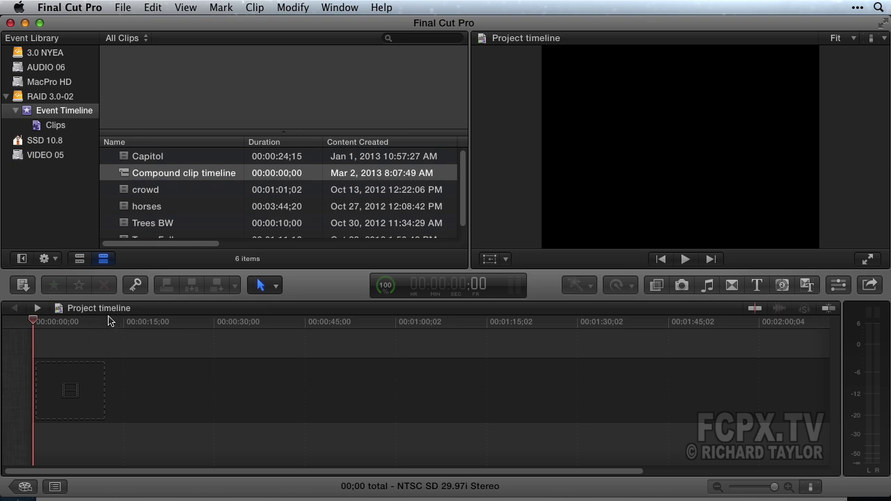
pyautogui.click(38, 309)
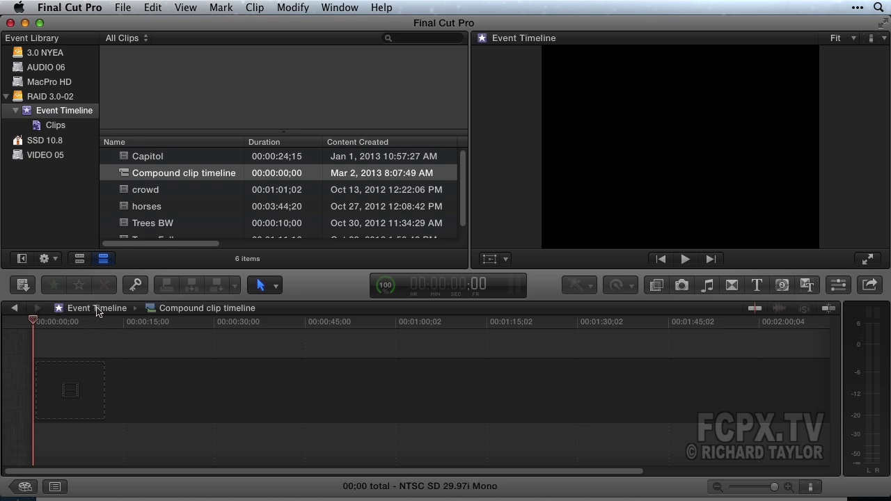
pyautogui.click(16, 309)
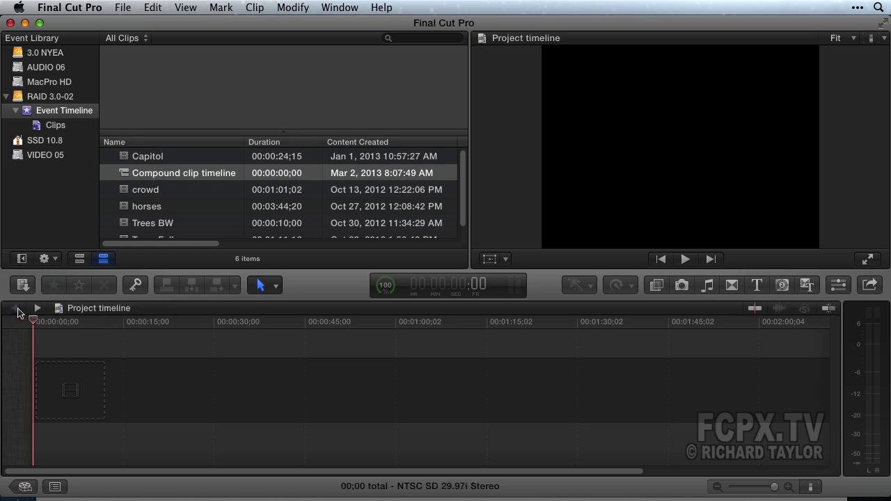
pyautogui.click(37, 309)
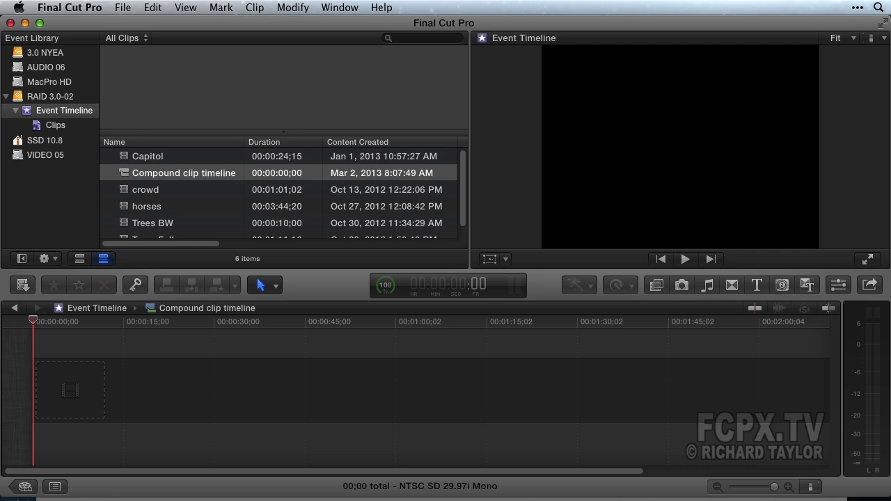
# In Finder, expand Event Timeline to view Backups, CurrentVersion.fcpevent, Original Media and Render Files, then collapse it
pyautogui.press('super+Tab')
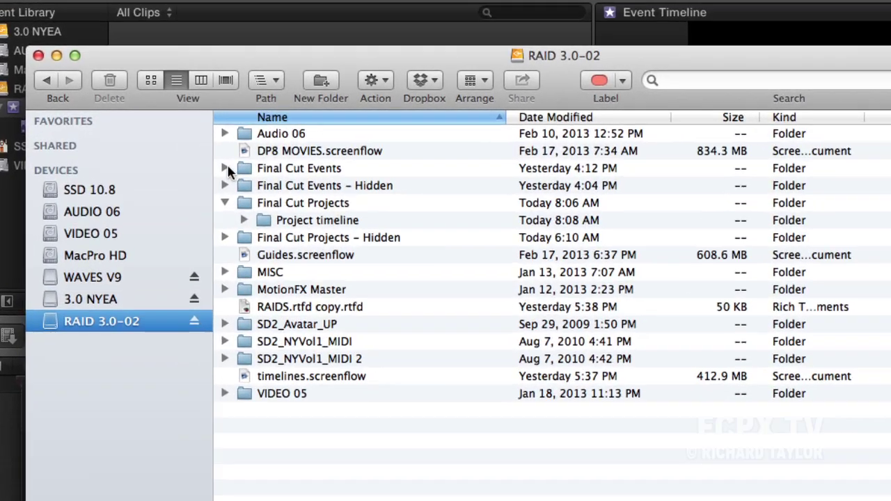
pyautogui.click(193, 158)
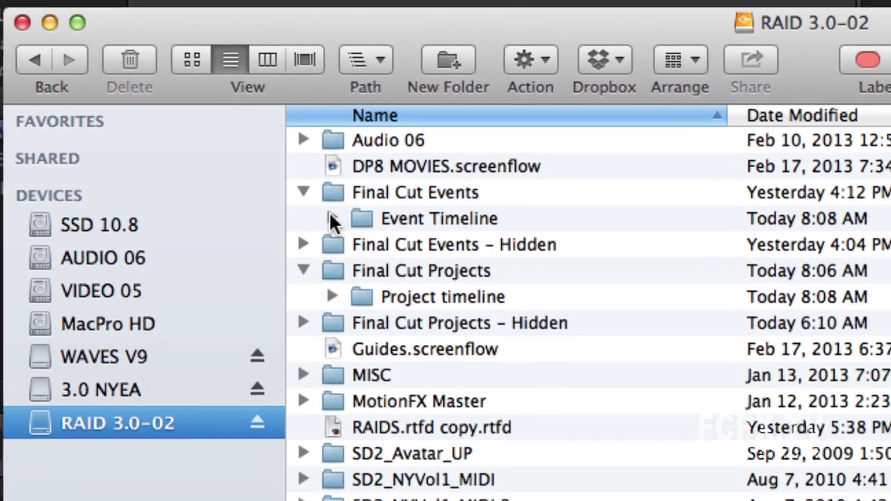
pyautogui.click(289, 202)
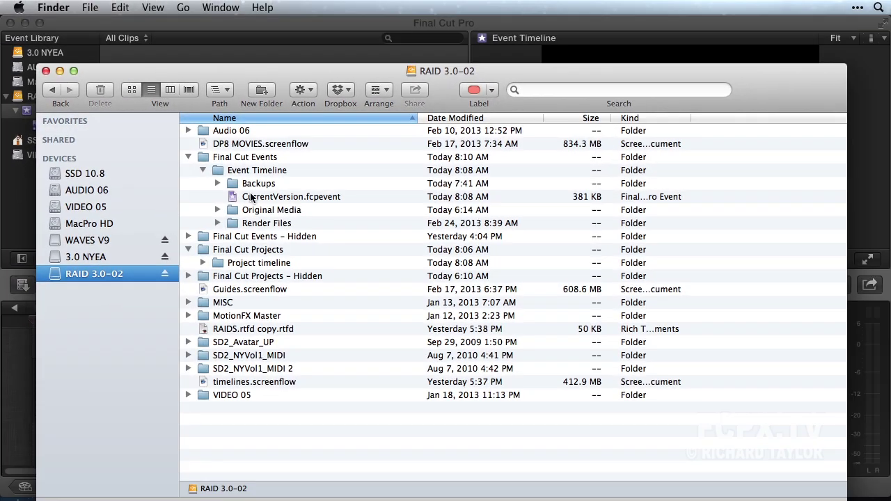
pyautogui.click(222, 178)
# Append ranges of crowd, horses and Trees BW to the compound clip
pyautogui.click(268, 26)
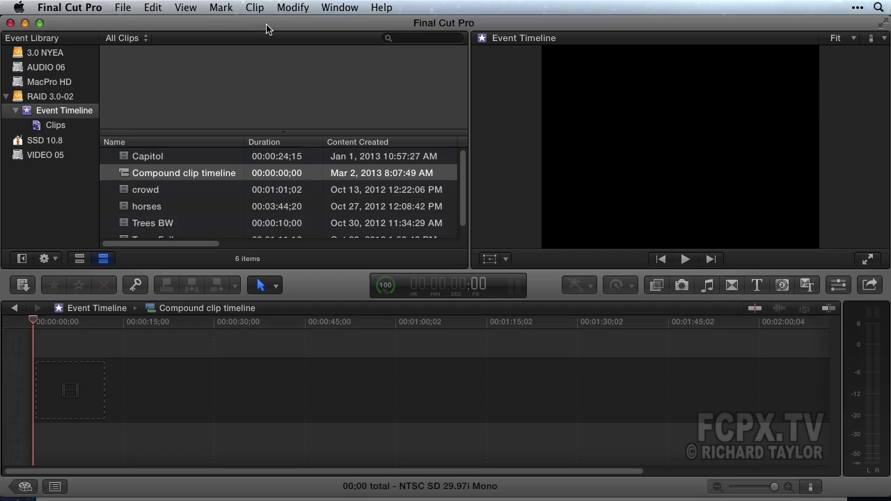
pyautogui.click(128, 192)
pyautogui.press('e')
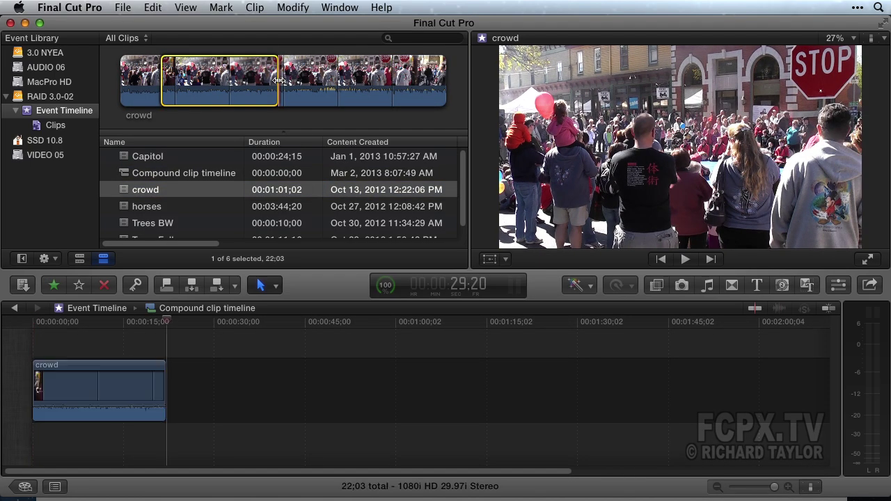
pyautogui.click(152, 206)
pyautogui.press('e')
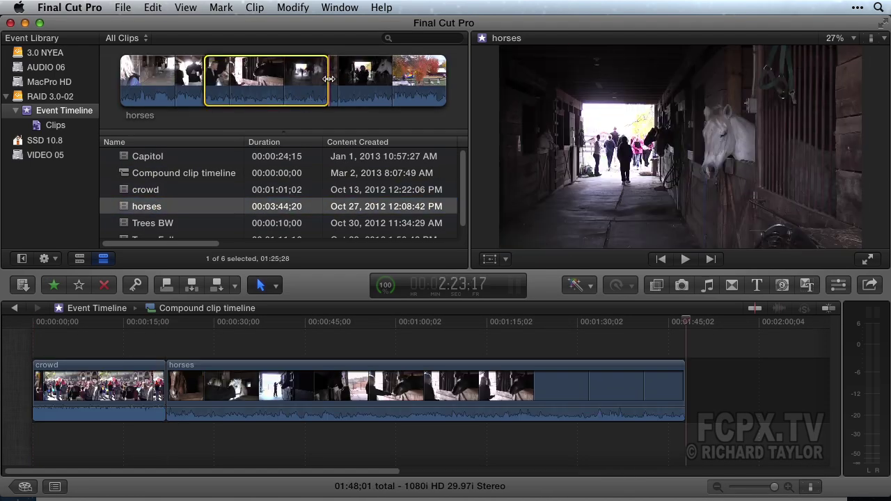
pyautogui.press('Down')
pyautogui.moveTo(219, 84); pyautogui.dragTo(326, 84)
pyautogui.press('e')
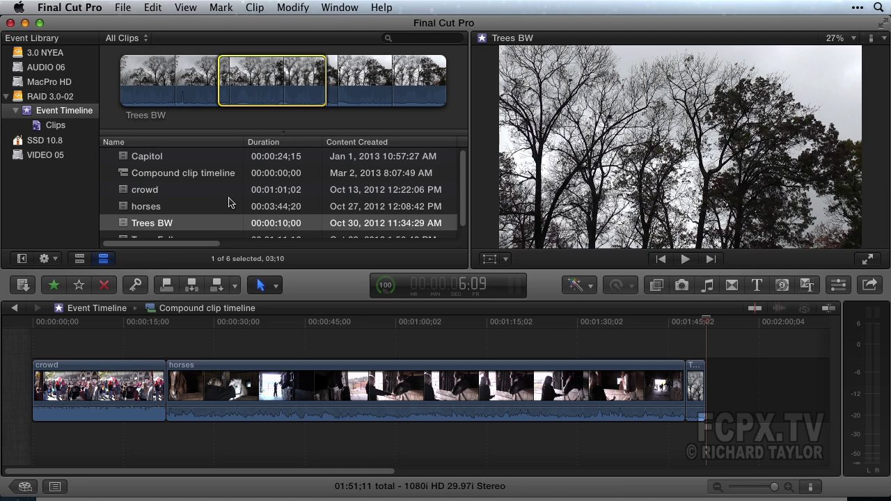
# Append ranges of Capitol and Trees Fall after Trees BW
pyautogui.press('Up')
pyautogui.press('Up')
pyautogui.press('Up')
pyautogui.press('Up')
pyautogui.moveTo(175, 83); pyautogui.dragTo(359, 83)
pyautogui.press('e')
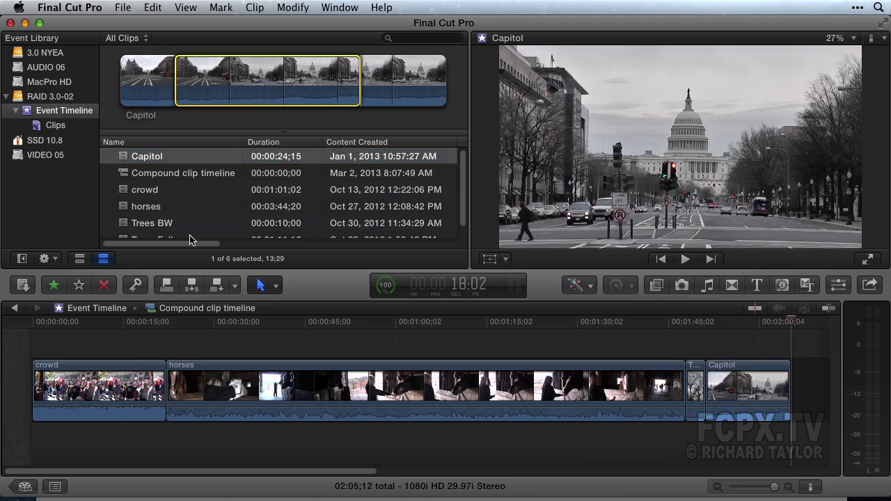
pyautogui.scroll(-1, 165, 233)
pyautogui.click(166, 231)
pyautogui.moveTo(190, 80); pyautogui.dragTo(309, 72)
pyautogui.press('e')
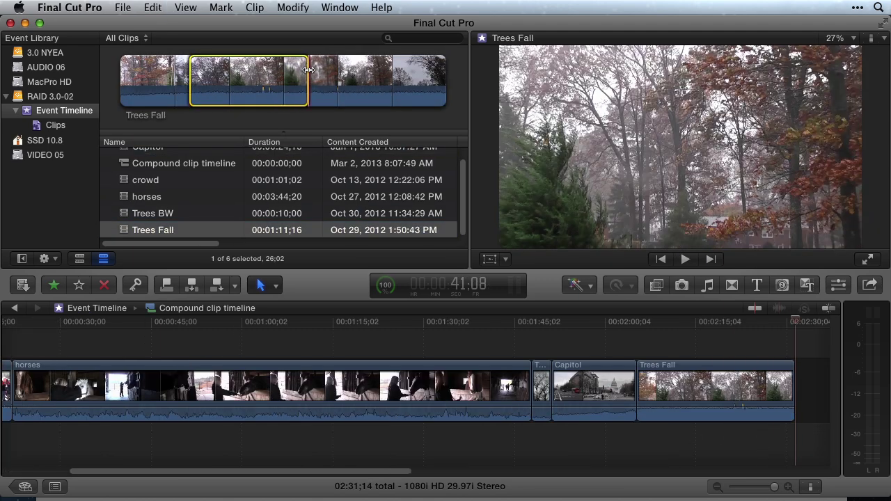
# Show timeline clips as name-only bars and fit the whole sequence with Shift-Z
pyautogui.click(811, 487)
pyautogui.click(854, 393)
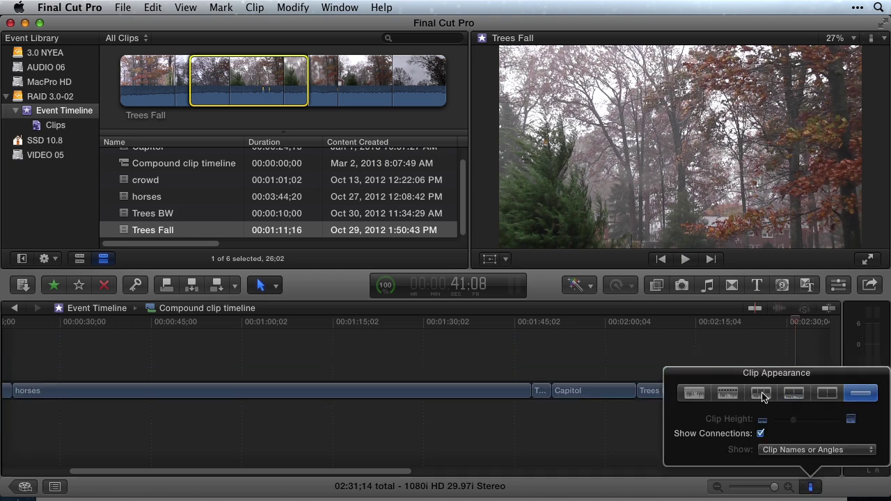
pyautogui.click(369, 343)
pyautogui.hotkey('shift', 'z')
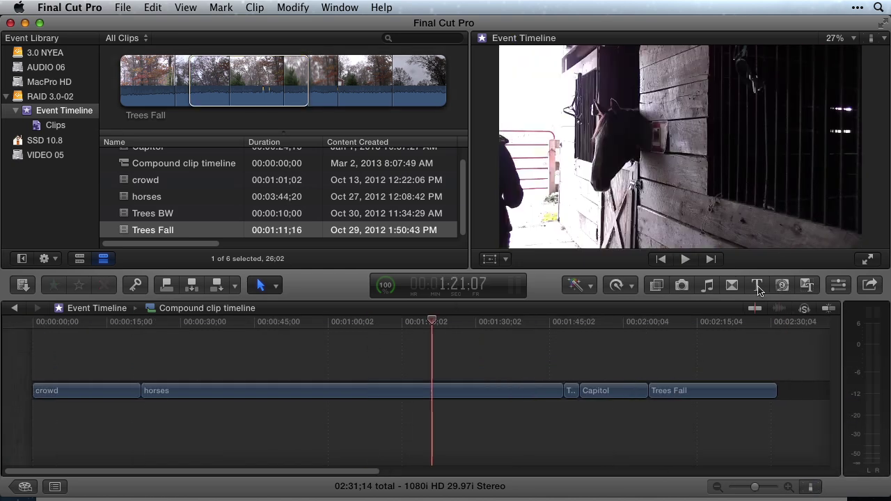
# Add a lengthened 2 Text Boxes title over crowd and horses, plus a cross dissolve before Capitol
pyautogui.click(757, 286)
pyautogui.moveTo(706, 339); pyautogui.dragTo(131, 369)
pyautogui.moveTo(141, 368); pyautogui.dragTo(390, 360)
pyautogui.click(247, 332)
pyautogui.hotkey('shift', 'z')
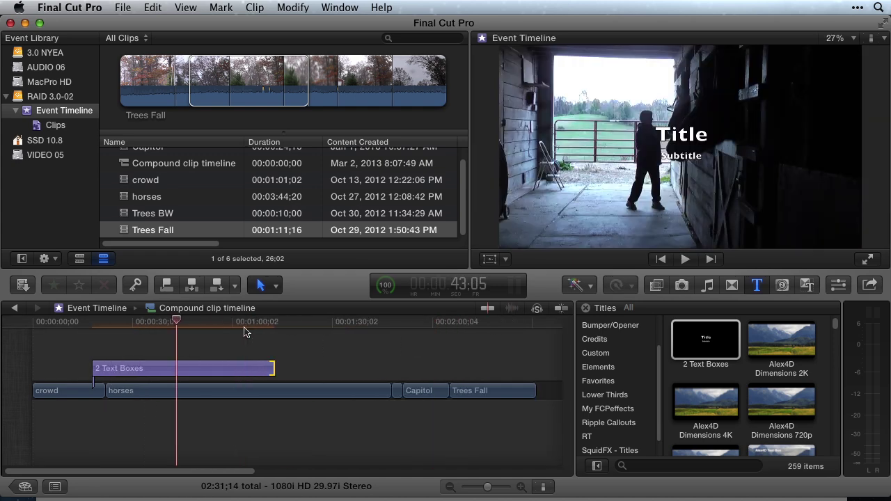
pyautogui.press('ctrl+super+5')
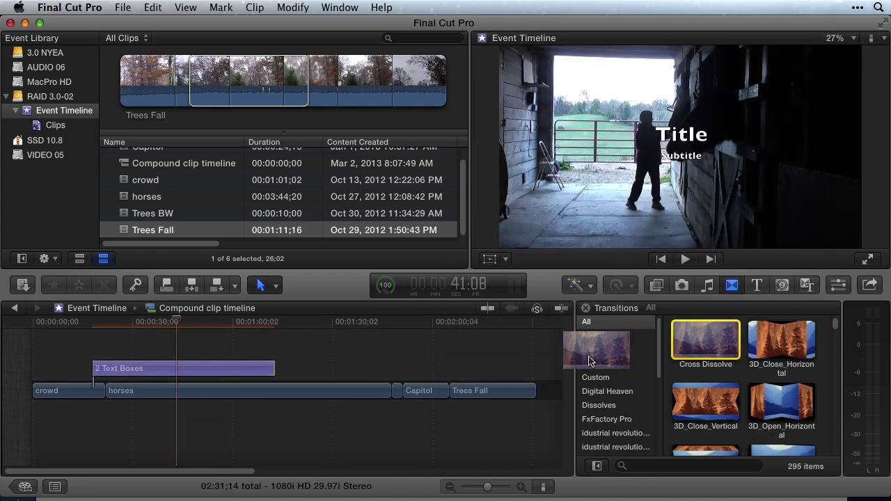
pyautogui.moveTo(696, 337); pyautogui.dragTo(380, 379)
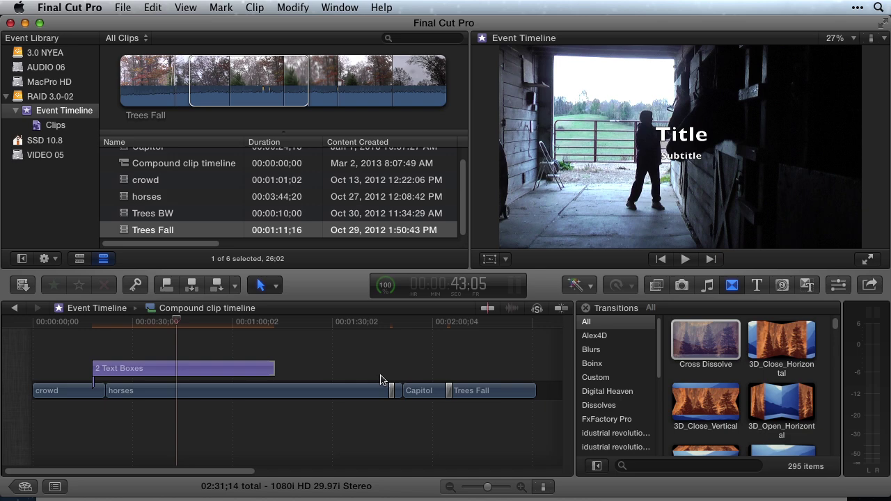
# Connect a crowd range and Trees Fall above the storyline and group them into a connected storyline
pyautogui.click(146, 180)
pyautogui.moveTo(296, 80); pyautogui.dragTo(304, 352)
pyautogui.scroll(1, 129, 171)
pyautogui.click(142, 156)
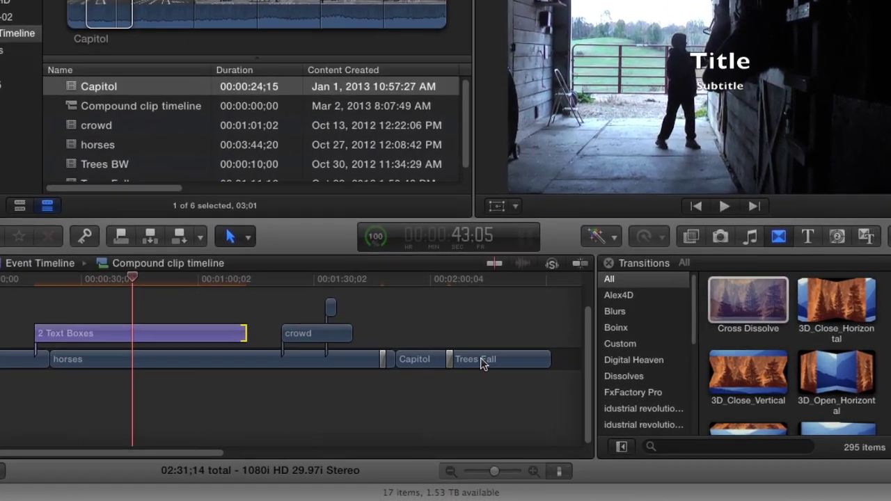
pyautogui.moveTo(476, 390); pyautogui.dragTo(433, 366)
pyautogui.moveTo(430, 318); pyautogui.dragTo(395, 317)
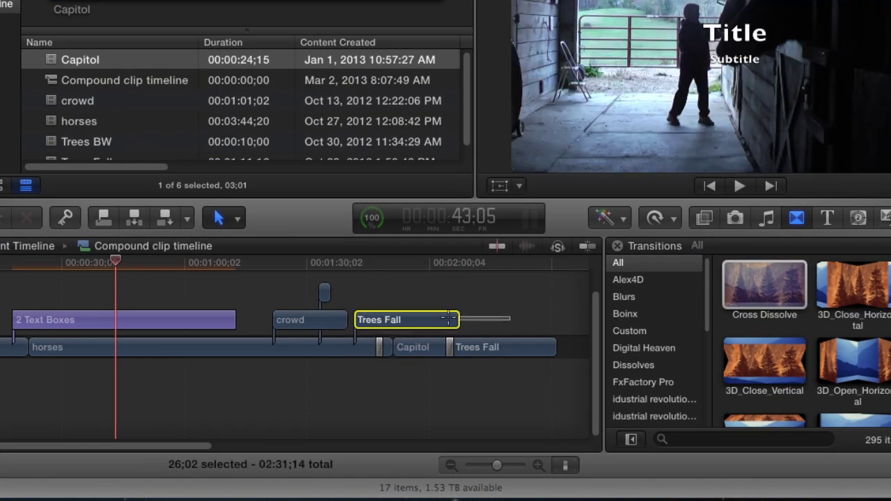
pyautogui.keyDown('super'); pyautogui.click(289, 324); pyautogui.keyUp('super')
pyautogui.rightClick(287, 324)
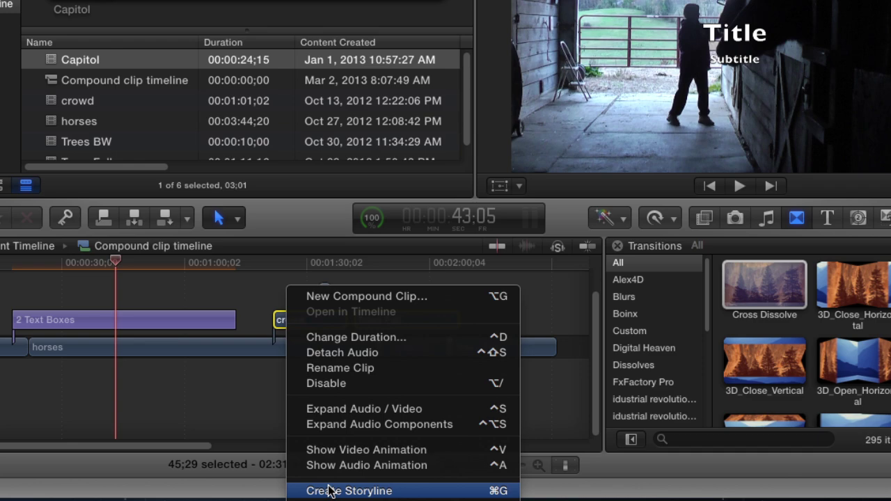
pyautogui.click(331, 491)
# Reorder Capitol and horses in the storyline and slow the crowd clip to 73%
pyautogui.moveTo(428, 348); pyautogui.dragTo(145, 348)
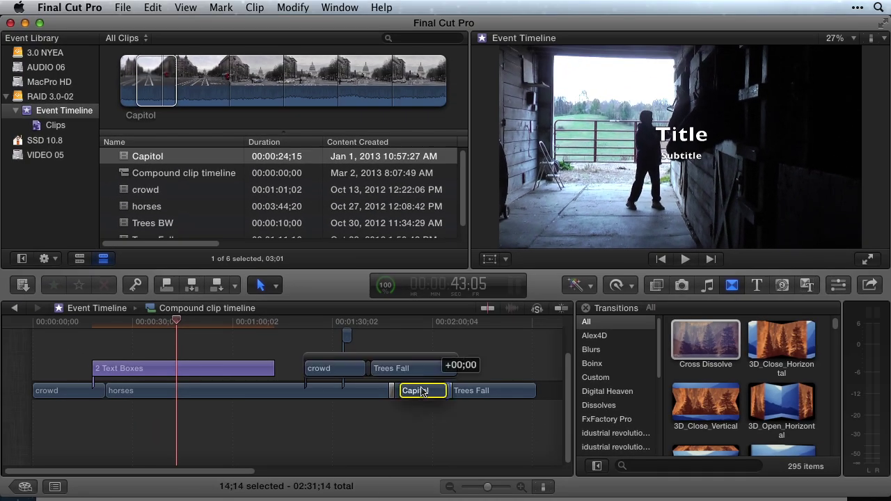
pyautogui.moveTo(199, 393); pyautogui.dragTo(198, 395)
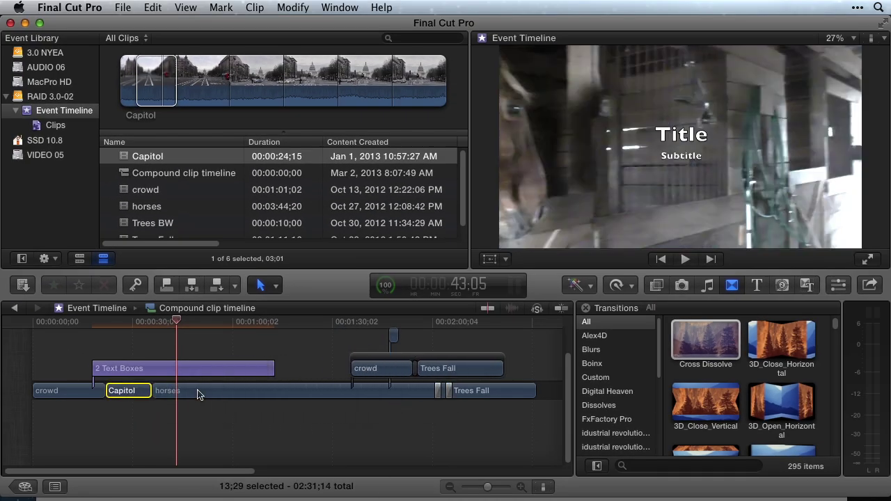
pyautogui.moveTo(410, 394); pyautogui.dragTo(151, 392)
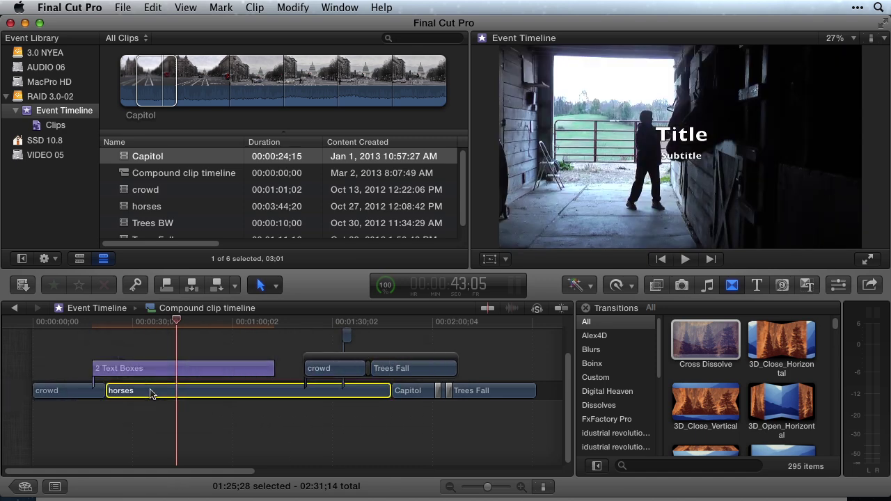
pyautogui.click(81, 391)
pyautogui.press('super+r')
pyautogui.moveTo(92, 376); pyautogui.dragTo(131, 379)
pyautogui.click(292, 402)
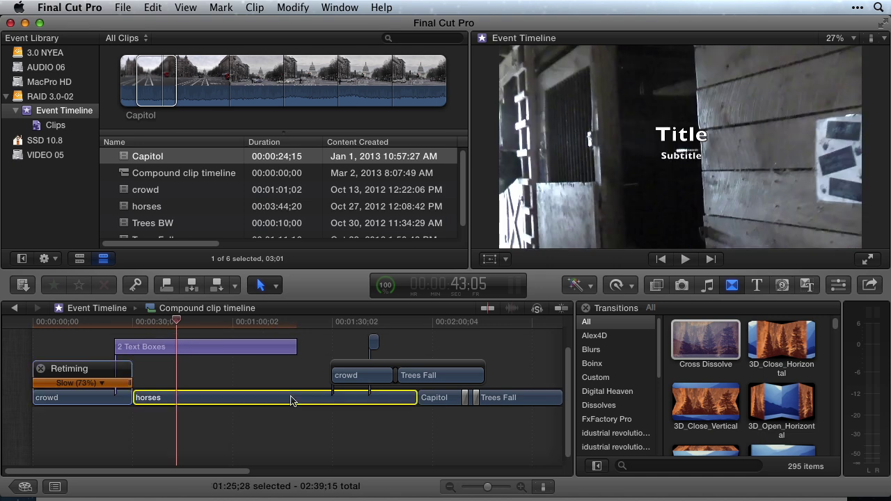
# Open the horses clip's Color Board Saturation pane in the Inspector and adjust its overall saturation
pyautogui.press('super+4')
pyautogui.click(713, 38)
pyautogui.click(865, 167)
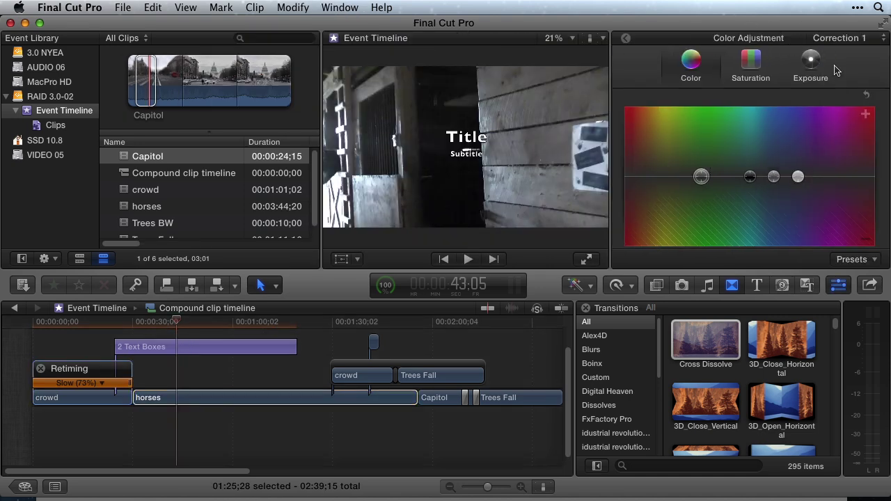
pyautogui.click(811, 62)
pyautogui.click(747, 64)
pyautogui.moveTo(631, 178)
pyautogui.mouseDown()
pyautogui.moveTo(632, 254)
pyautogui.moveTo(631, 180)
pyautogui.mouseUp()
pyautogui.click(526, 398)
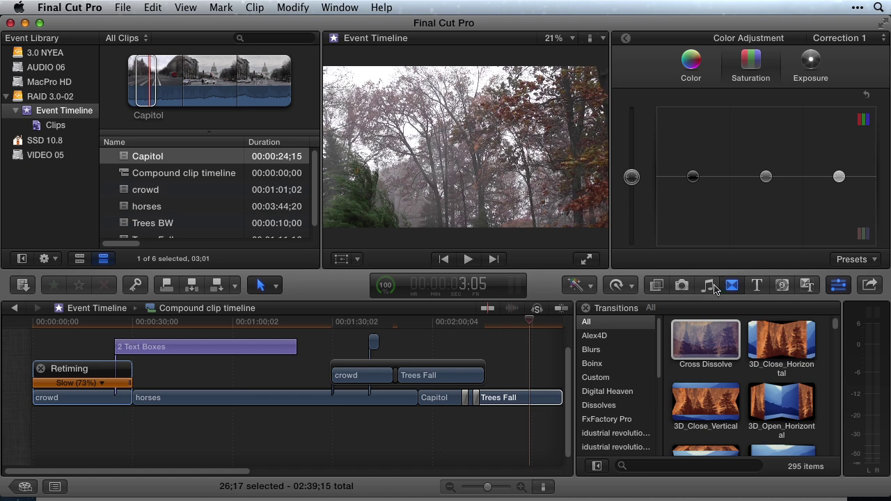
# Apply the 50s TV look to Trees Fall and split it near its end with Cmd-B
pyautogui.click(656, 286)
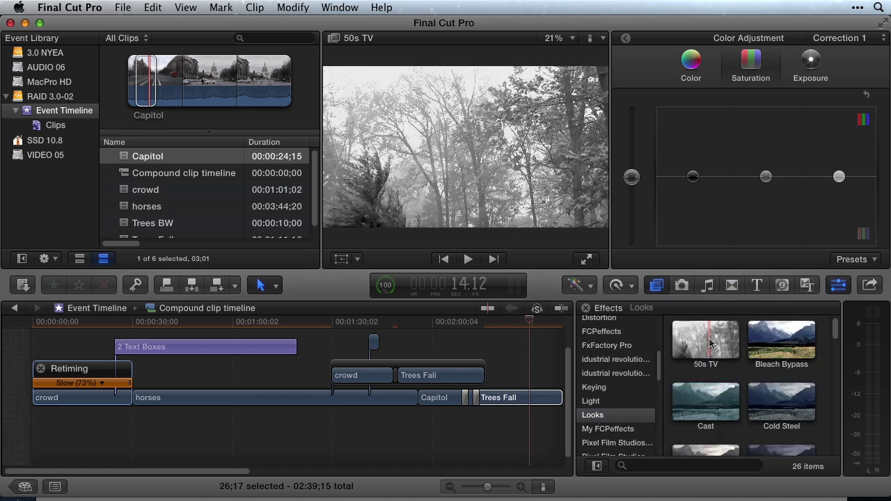
pyautogui.moveTo(710, 343); pyautogui.dragTo(526, 395)
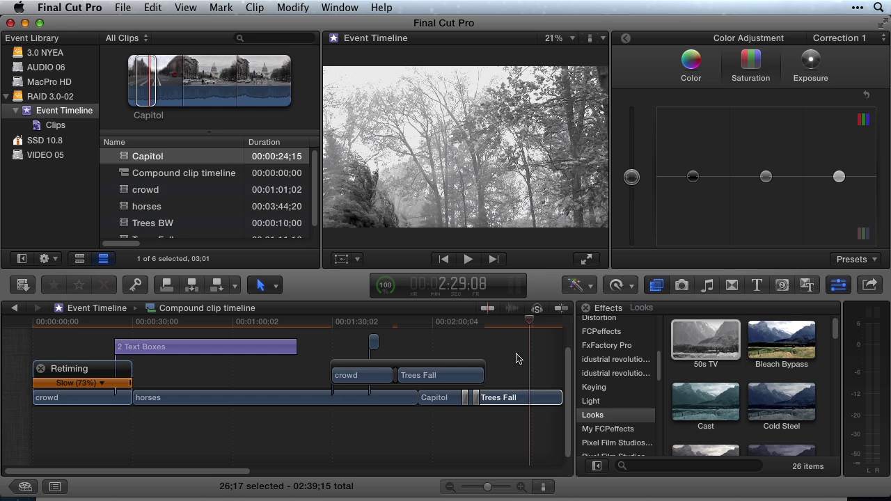
pyautogui.click(516, 358)
pyautogui.press('super+b')
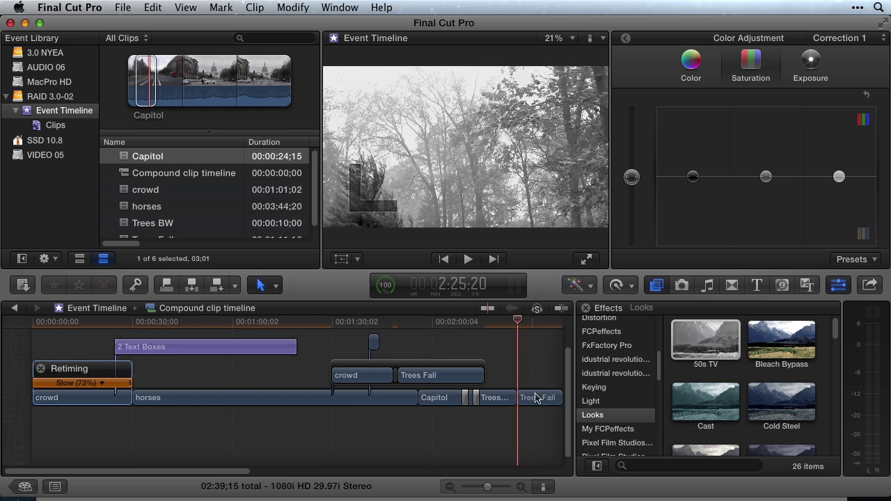
pyautogui.click(658, 286)
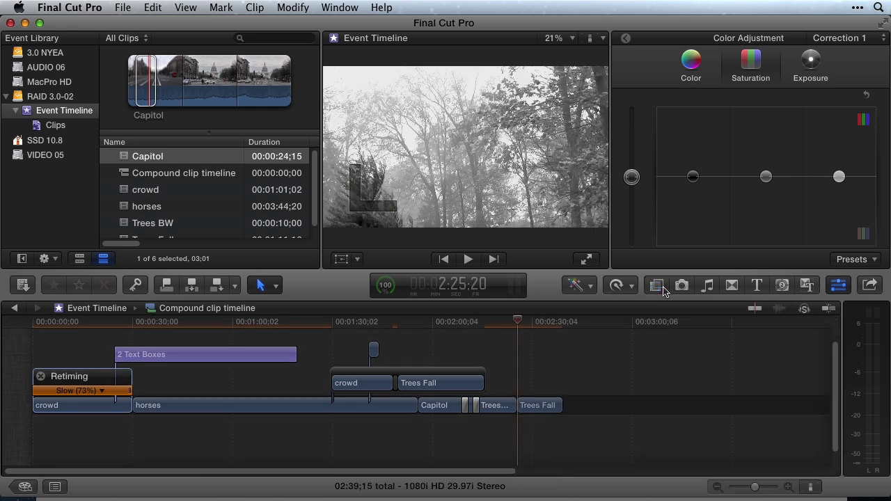
pyautogui.click(617, 362)
pyautogui.hotkey('shift', 'z')
pyautogui.click(416, 382)
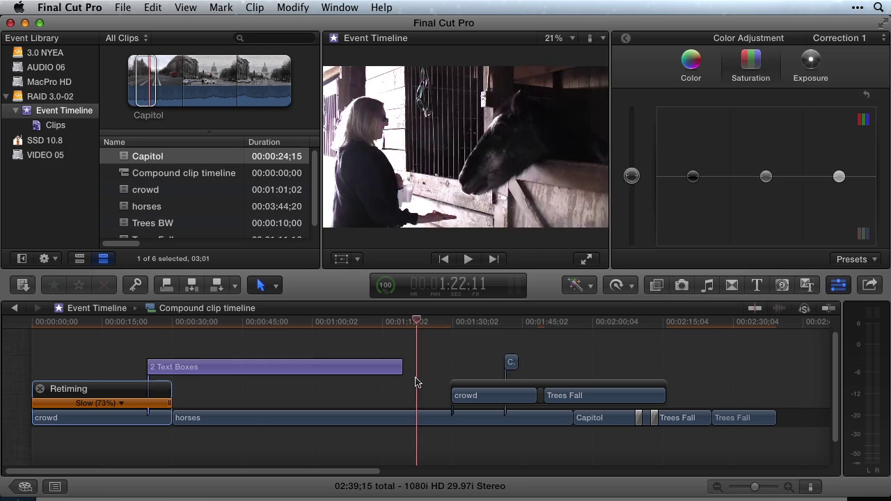
pyautogui.click(871, 286)
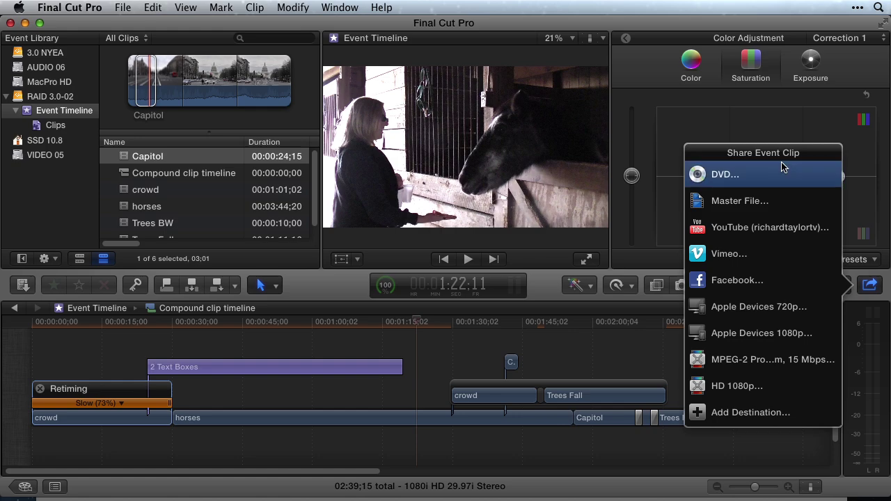
pyautogui.click(780, 201)
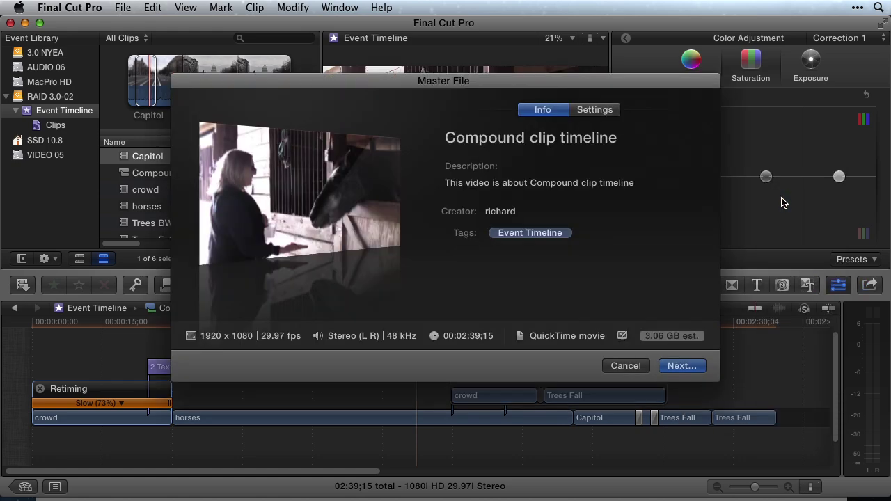
pyautogui.press('Escape')
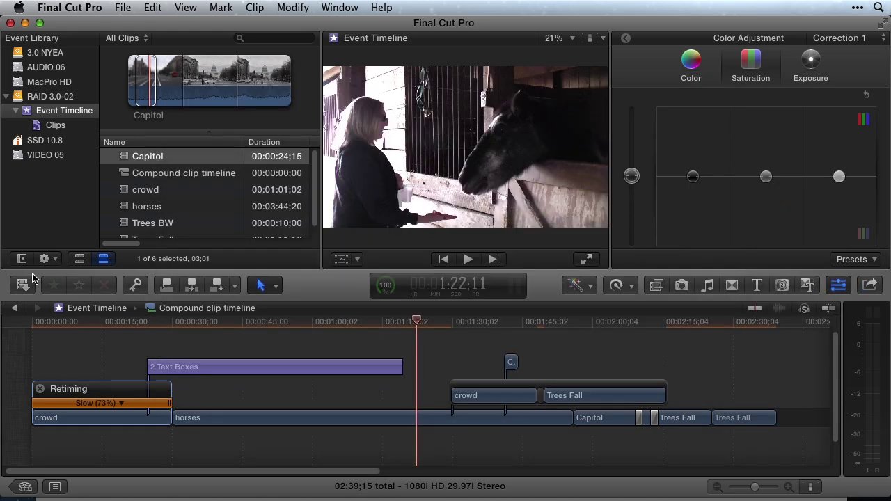
# Duplicate Compound clip timeline with Cmd-D, creating Compound clip timeline copy and copy 1
pyautogui.click(127, 172)
pyautogui.press('super+4')
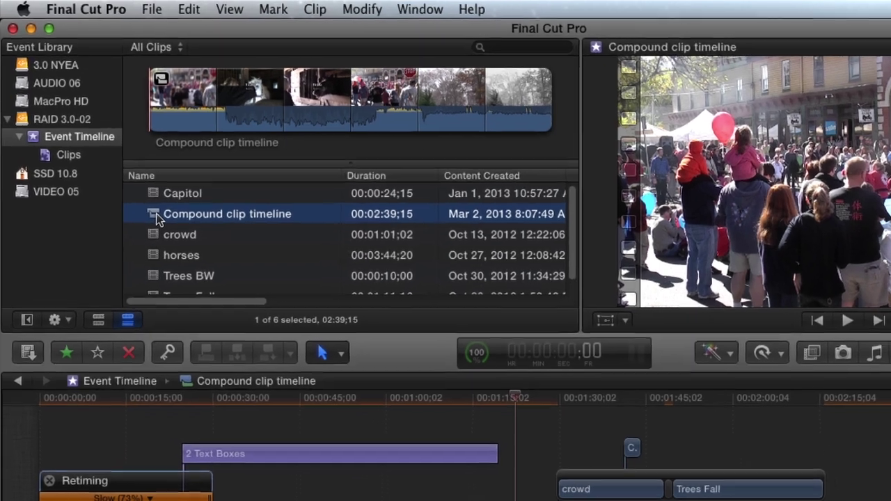
pyautogui.press('super+d')
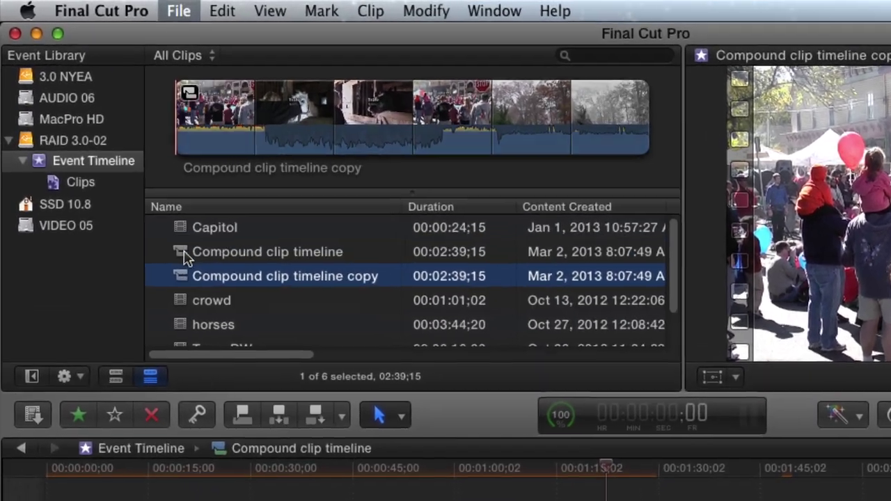
pyautogui.press('super+d')
pyautogui.press('super+d')
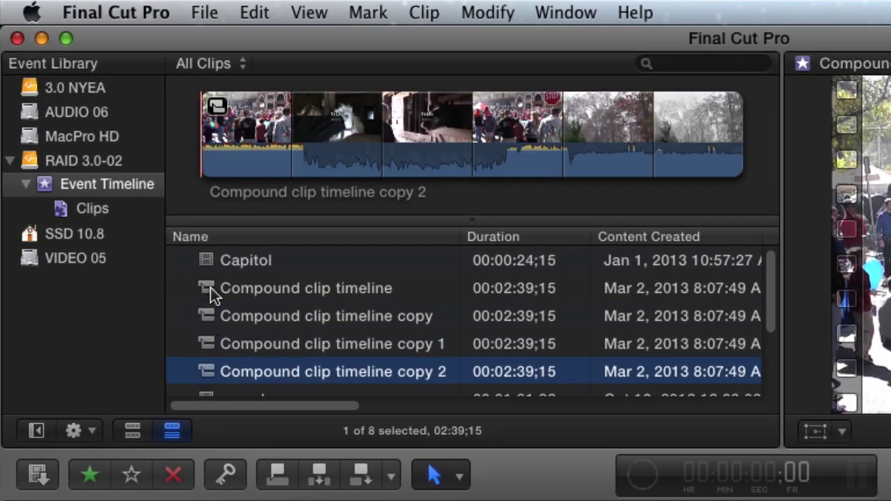
pyautogui.press('super+d')
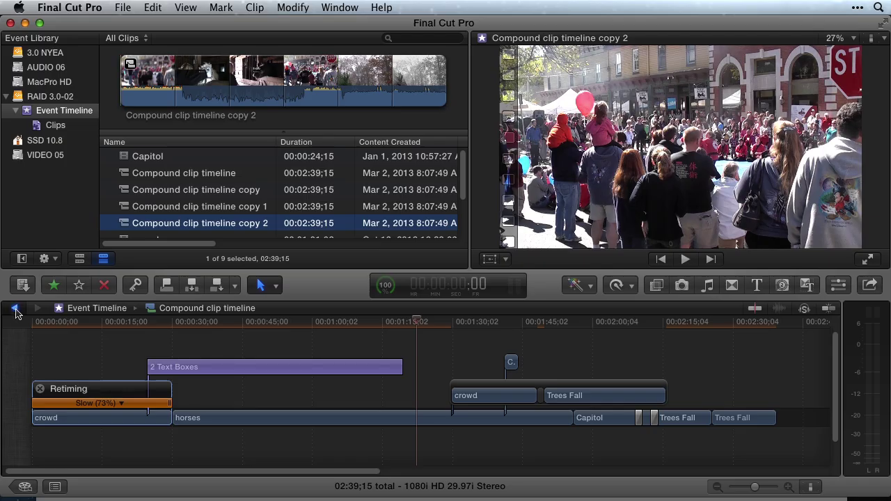
# Duplicate the Project timeline project on RAID 3.0-02 twice from the Project Library
pyautogui.click(22, 486)
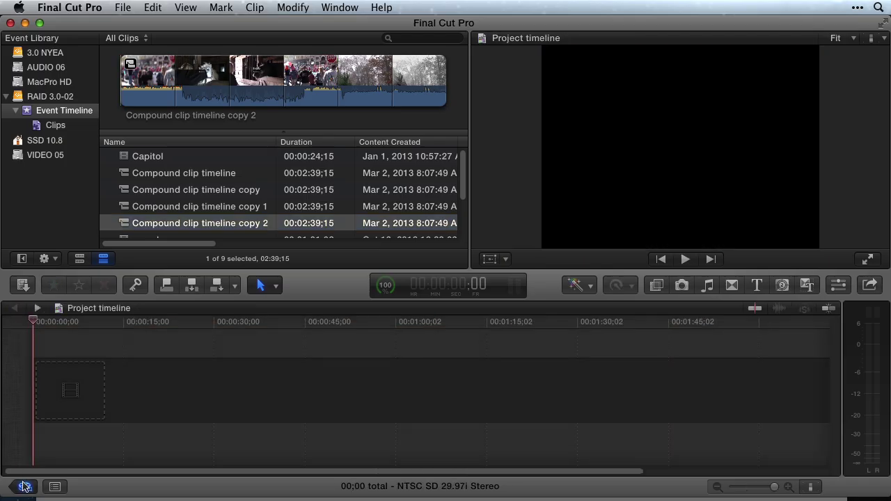
pyautogui.click(6, 391)
pyautogui.click(28, 413)
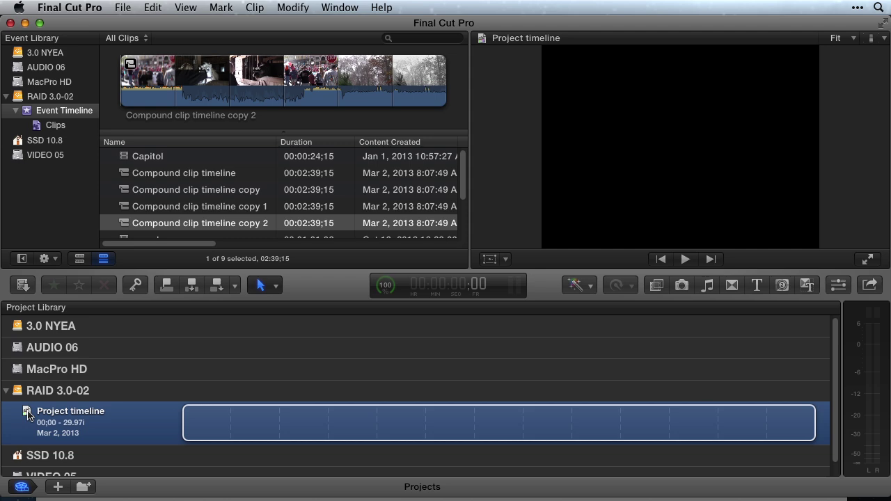
pyautogui.rightClick(27, 414)
pyautogui.click(60, 478)
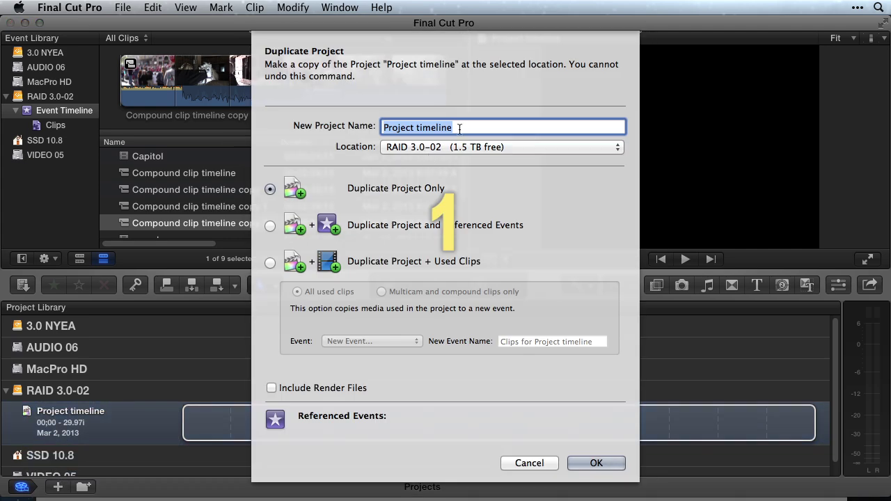
pyautogui.click(603, 464)
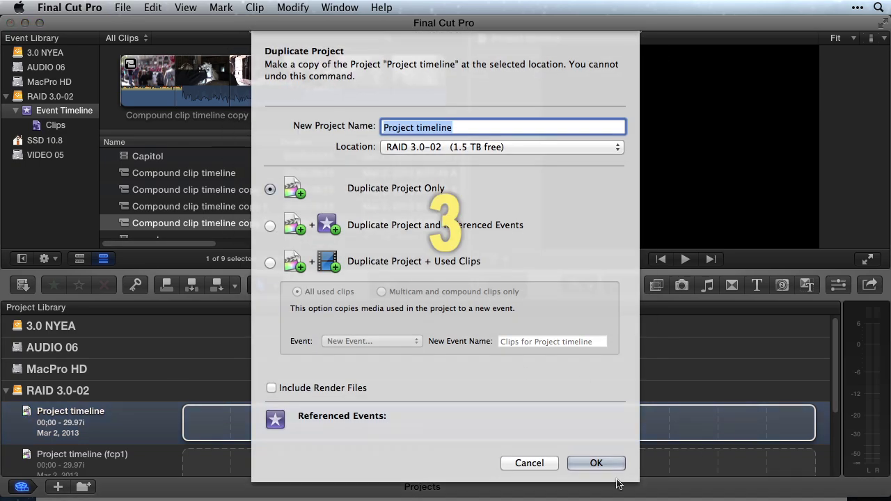
pyautogui.click(603, 464)
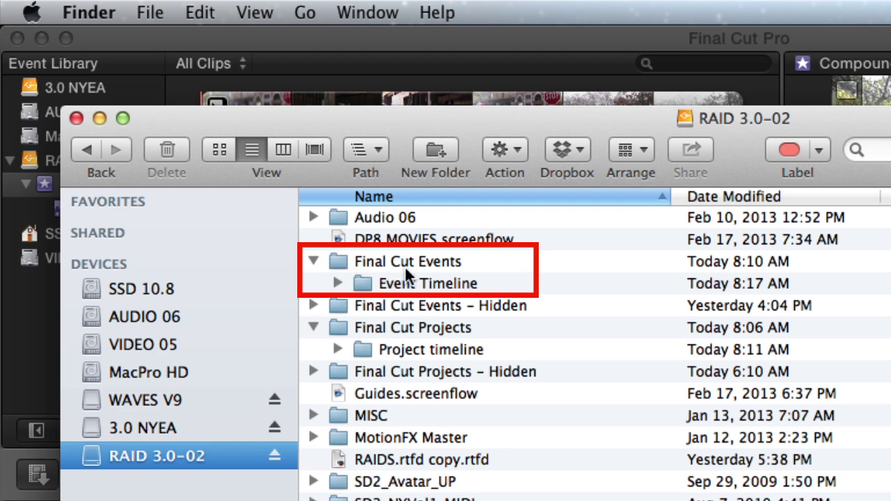
# In Finder, expand and collapse the Event Timeline folder and the Project timeline (fcp1)–(fcp3) folders
pyautogui.click(337, 284)
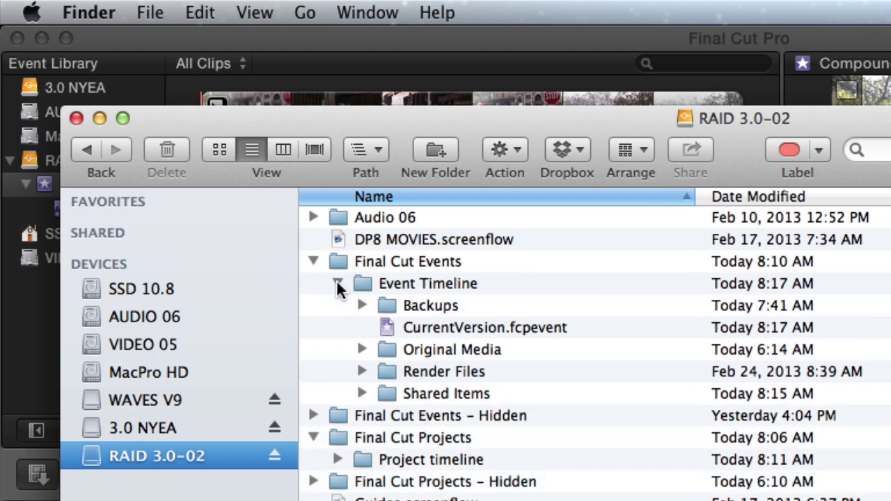
pyautogui.click(338, 284)
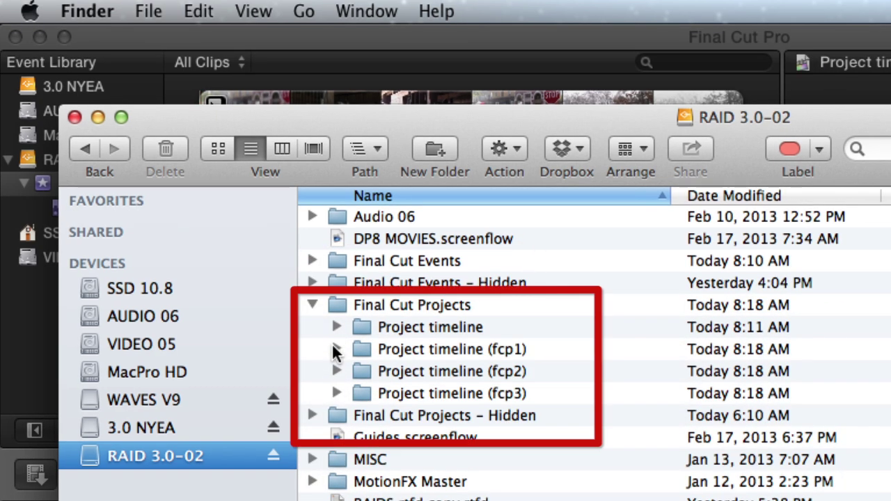
pyautogui.click(336, 350)
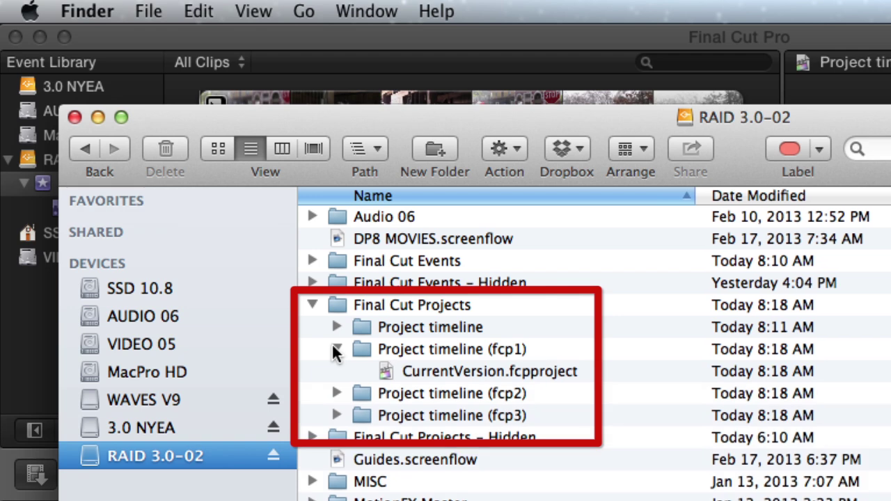
pyautogui.click(334, 349)
pyautogui.click(336, 371)
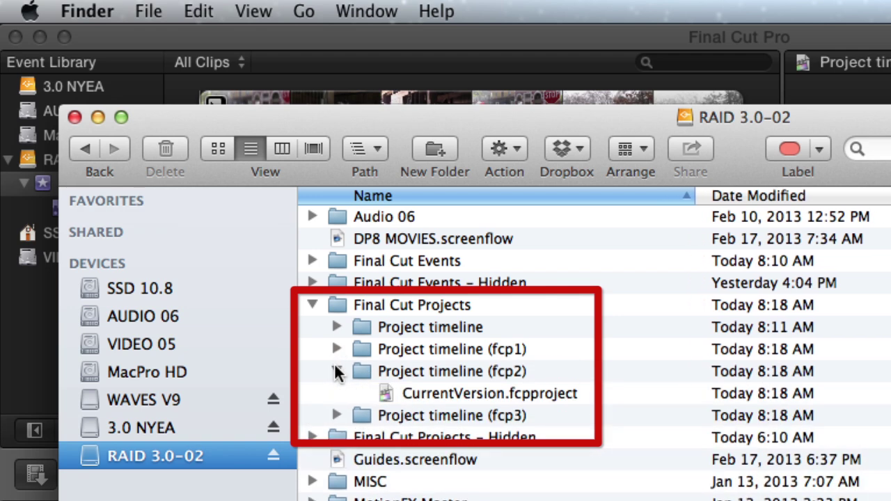
pyautogui.click(335, 371)
pyautogui.click(336, 393)
pyautogui.click(336, 394)
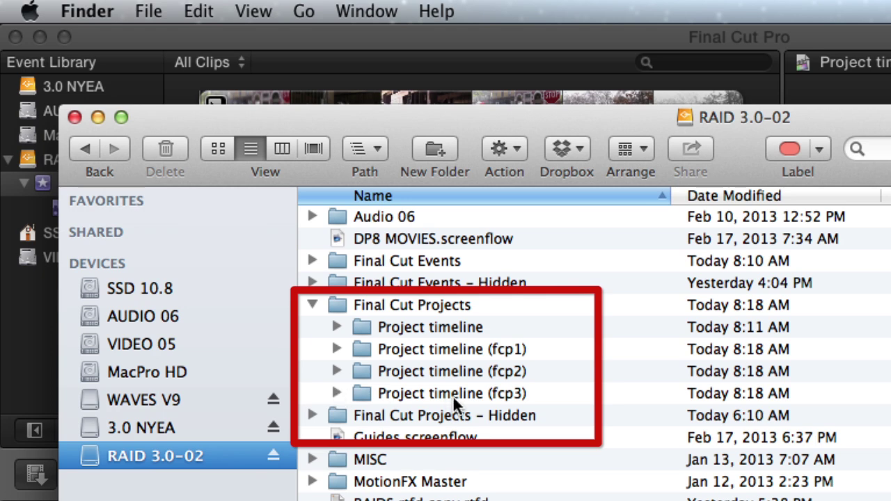
# Create a smart collection named 'Compound clips' in the Event Timeline event
pyautogui.click(45, 188)
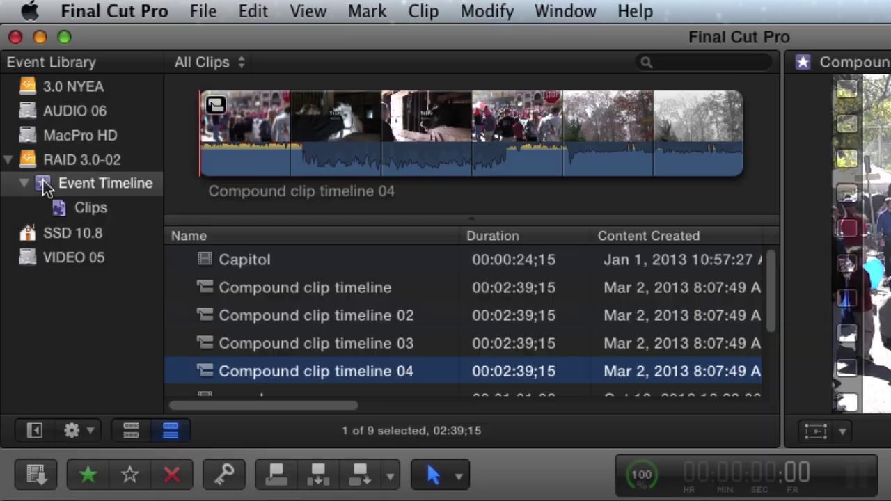
pyautogui.click(44, 188)
pyautogui.rightClick(44, 188)
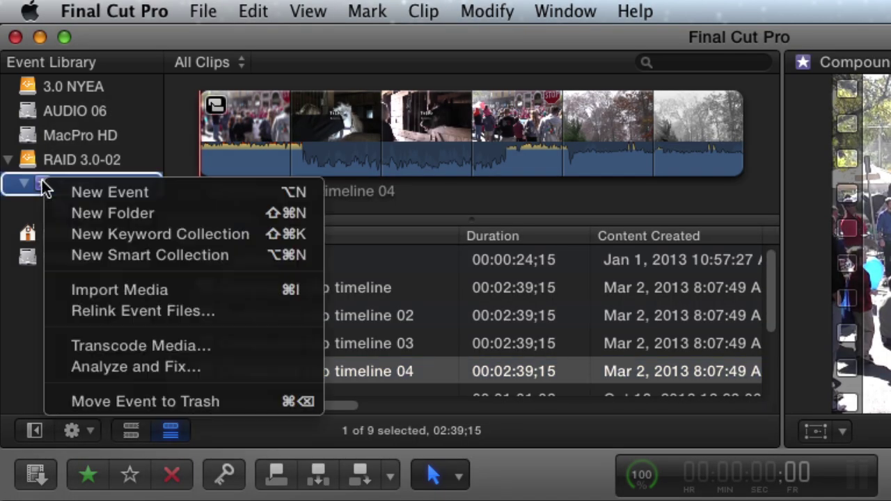
pyautogui.click(93, 252)
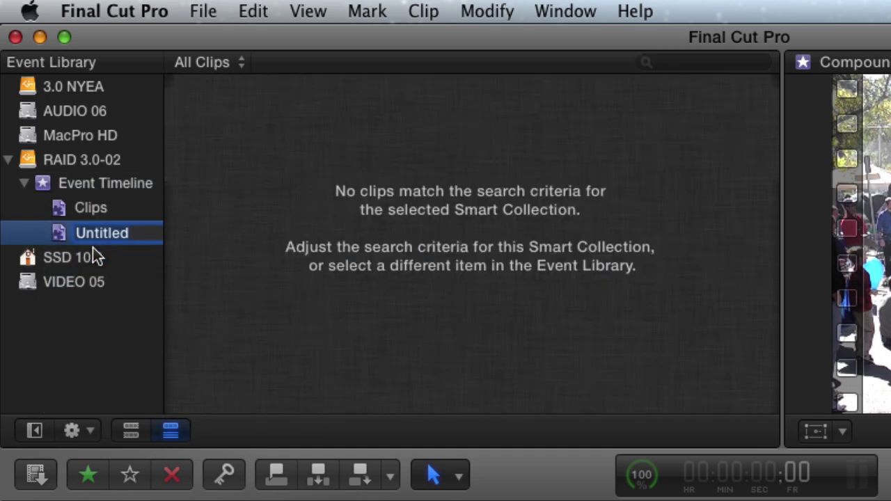
pyautogui.write('Compound clips')
pyautogui.moveTo(167, 398); pyautogui.dragTo(245, 393)
pyautogui.click(212, 382)
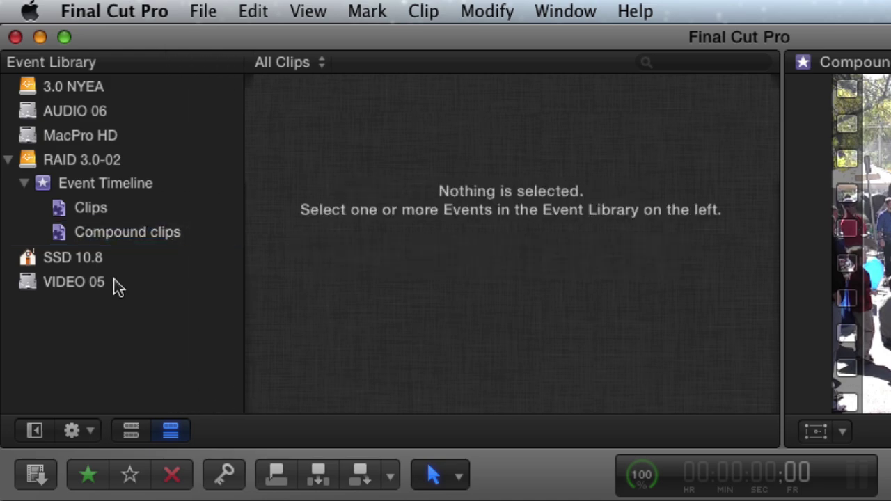
# Give the Compound clips collection a Clip Type rule set to Compound
pyautogui.doubleClick(59, 232)
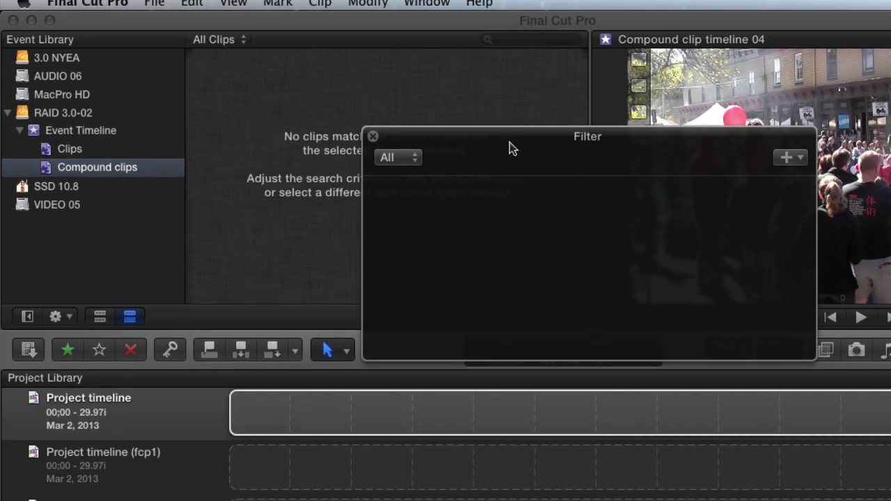
pyautogui.moveTo(508, 134); pyautogui.dragTo(393, 115)
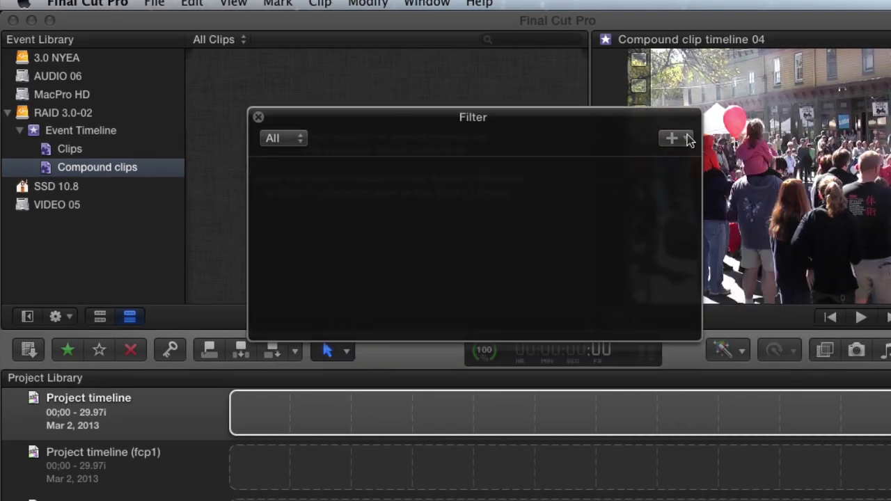
pyautogui.click(686, 138)
pyautogui.click(715, 206)
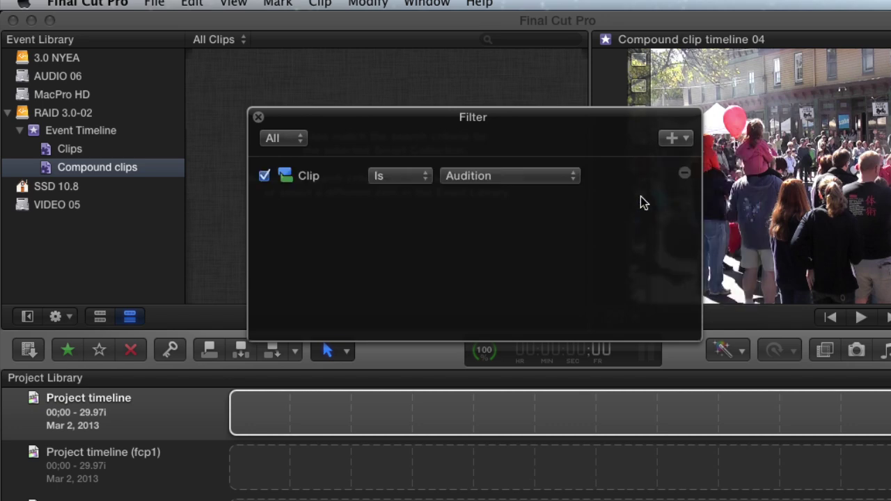
pyautogui.click(542, 184)
pyautogui.click(533, 192)
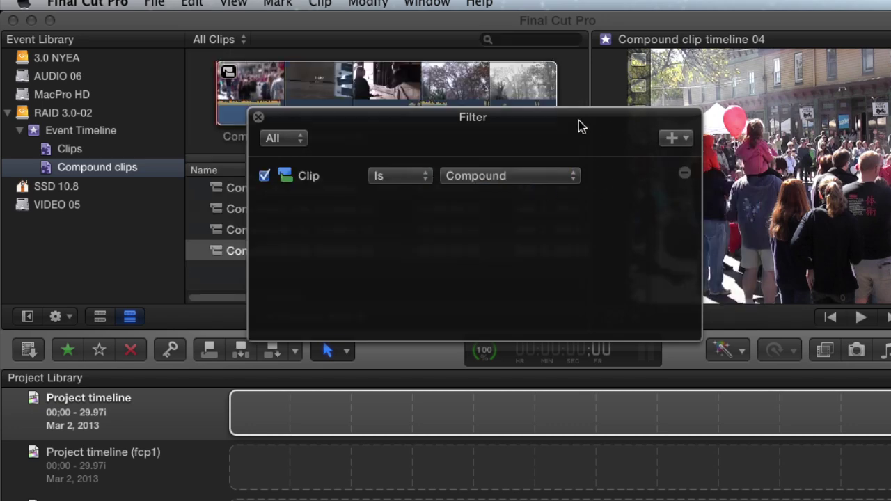
pyautogui.click(256, 117)
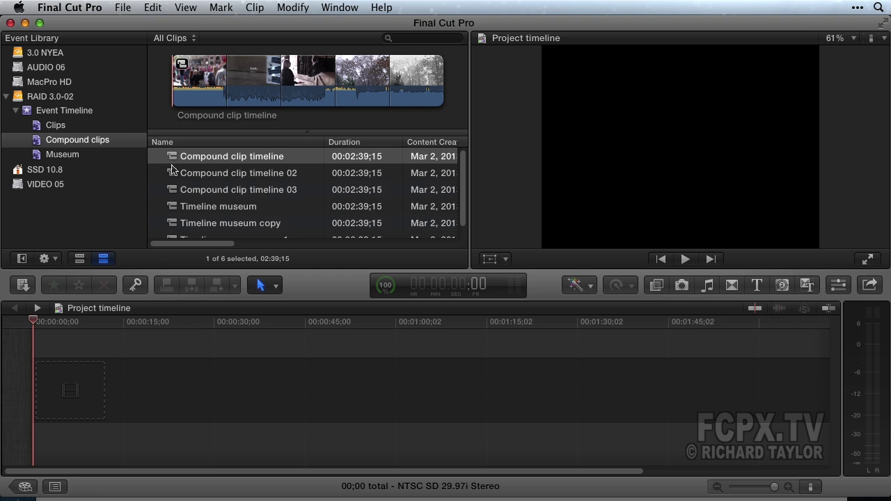
# Add Compound clip timeline to the Project timeline and break it apart into crowd, horses, Capitol and Trees Fall clips
pyautogui.moveTo(172, 159); pyautogui.dragTo(155, 362)
pyautogui.click(155, 364)
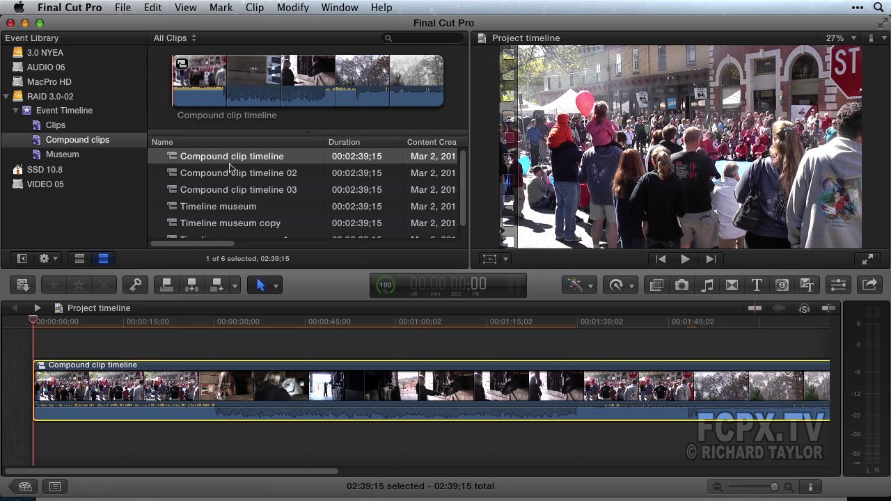
pyautogui.click(258, 7)
pyautogui.click(299, 249)
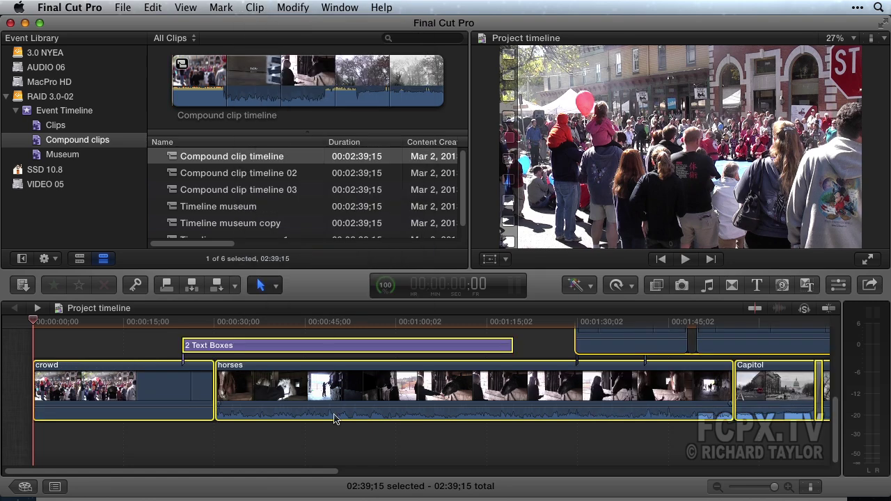
pyautogui.click(348, 449)
pyautogui.press('super+minus')
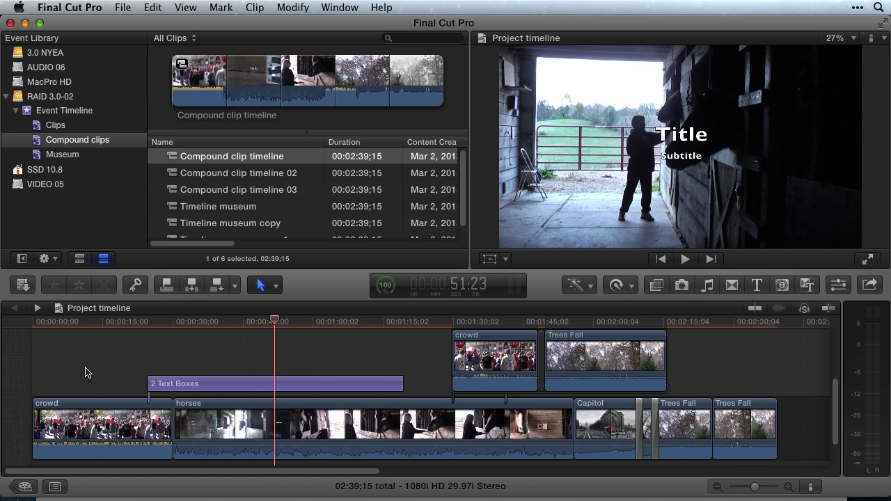
# Search Help for 'Compound clips' and read the Compound clips overview page
pyautogui.click(383, 7)
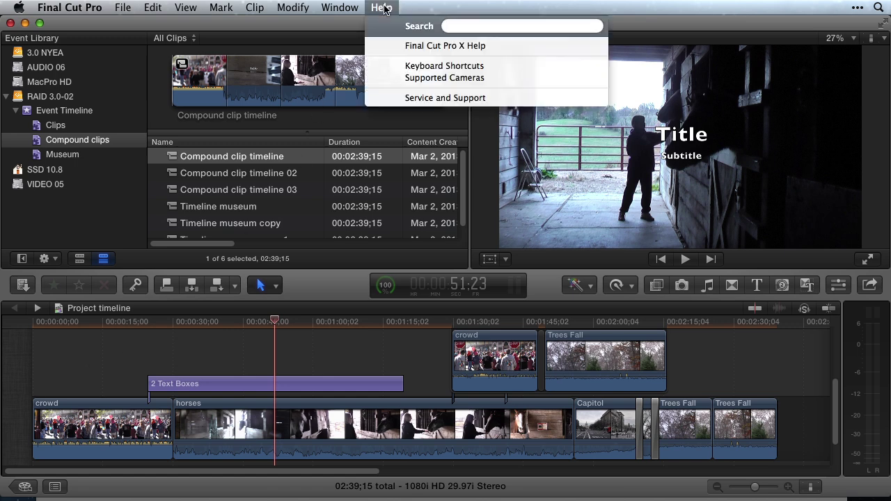
pyautogui.write('Compound clips')
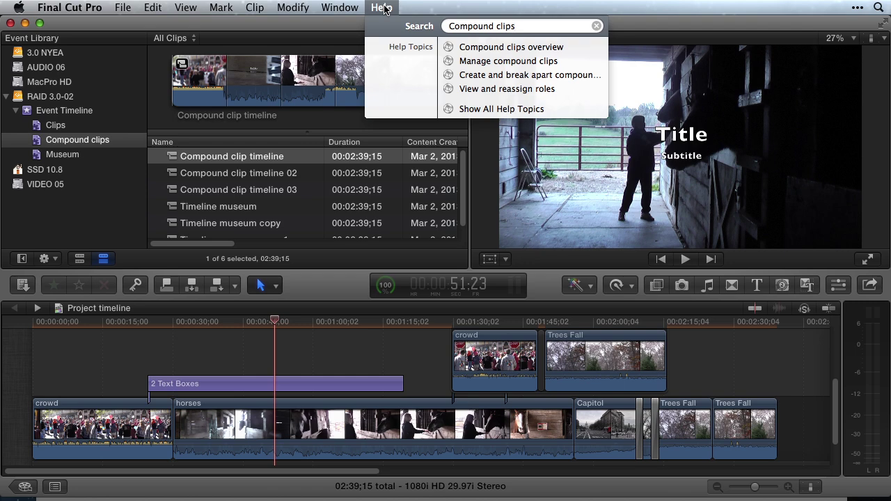
pyautogui.click(450, 47)
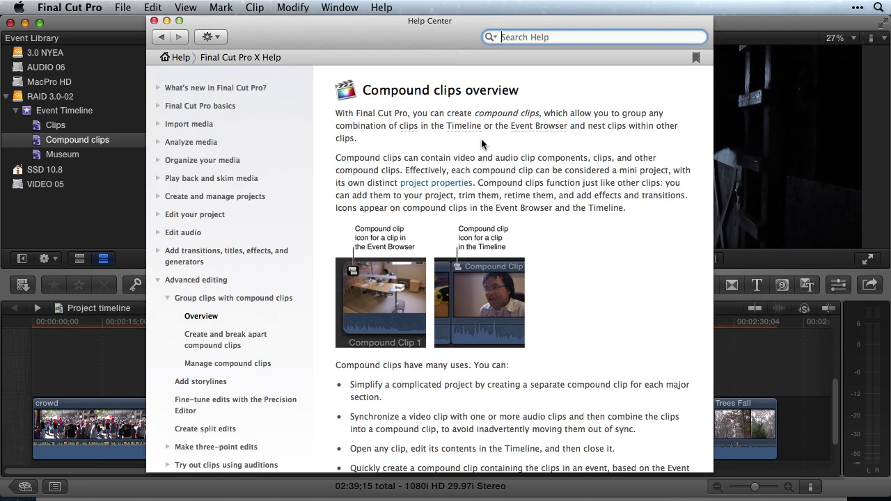
pyautogui.scroll(-15, 480, 144)
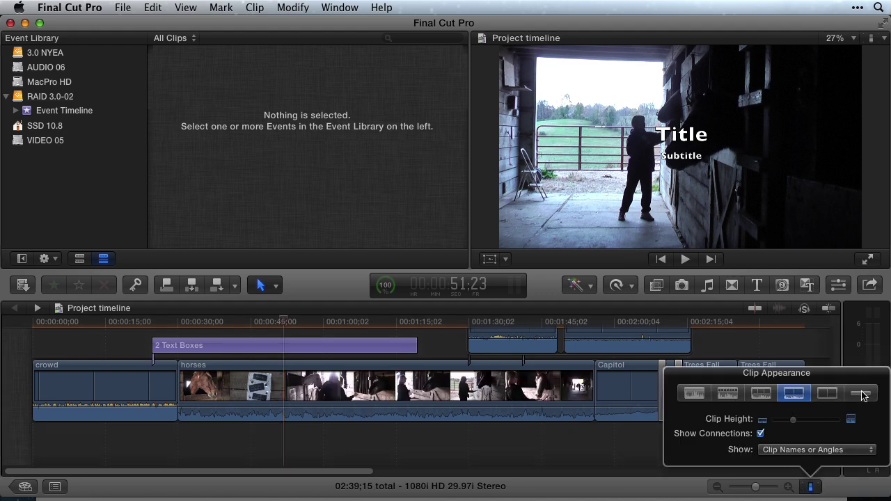
# Set timeline clips to names-only display, then move between the Compound clip timeline and Project timeline
pyautogui.click(861, 393)
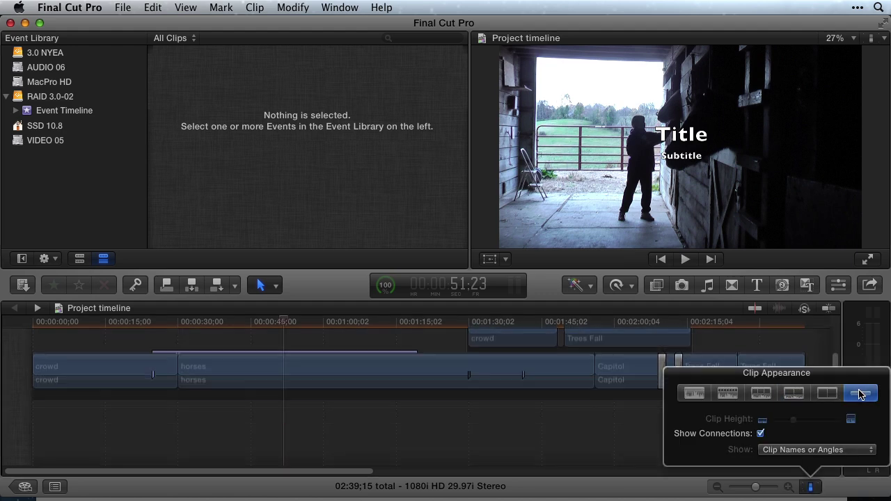
pyautogui.click(815, 491)
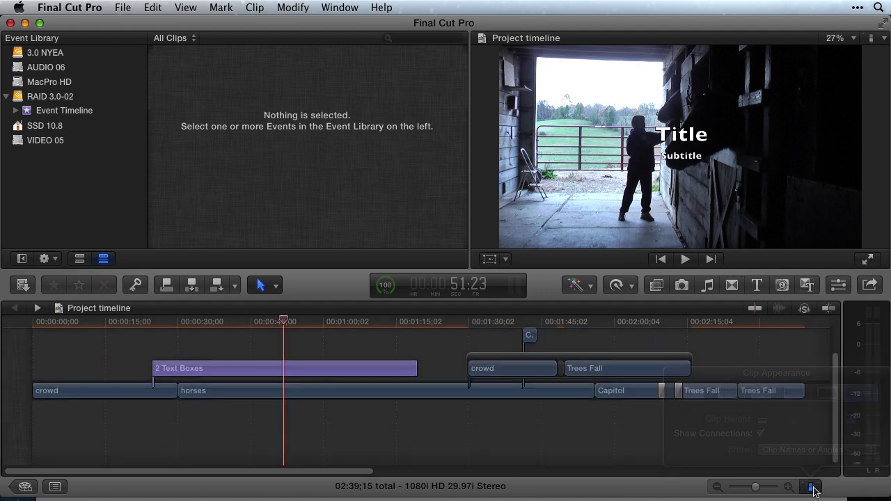
pyautogui.click(38, 308)
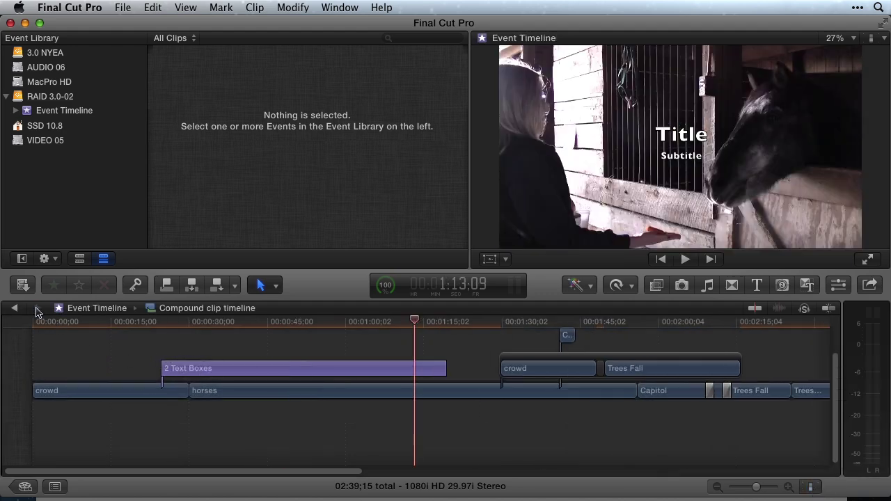
pyautogui.click(16, 308)
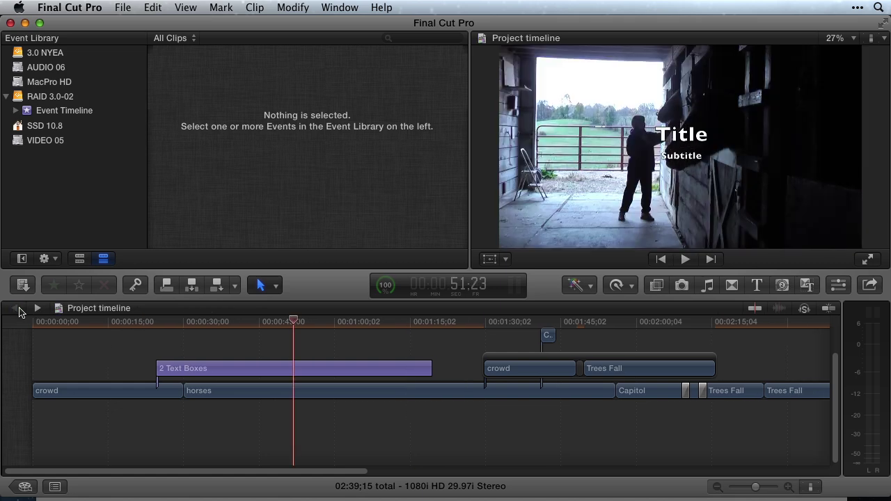
pyautogui.click(37, 309)
pyautogui.click(63, 358)
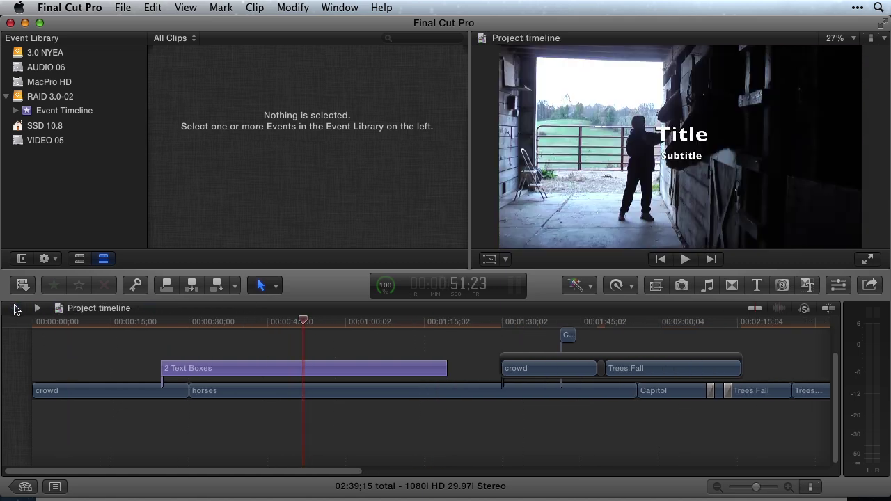